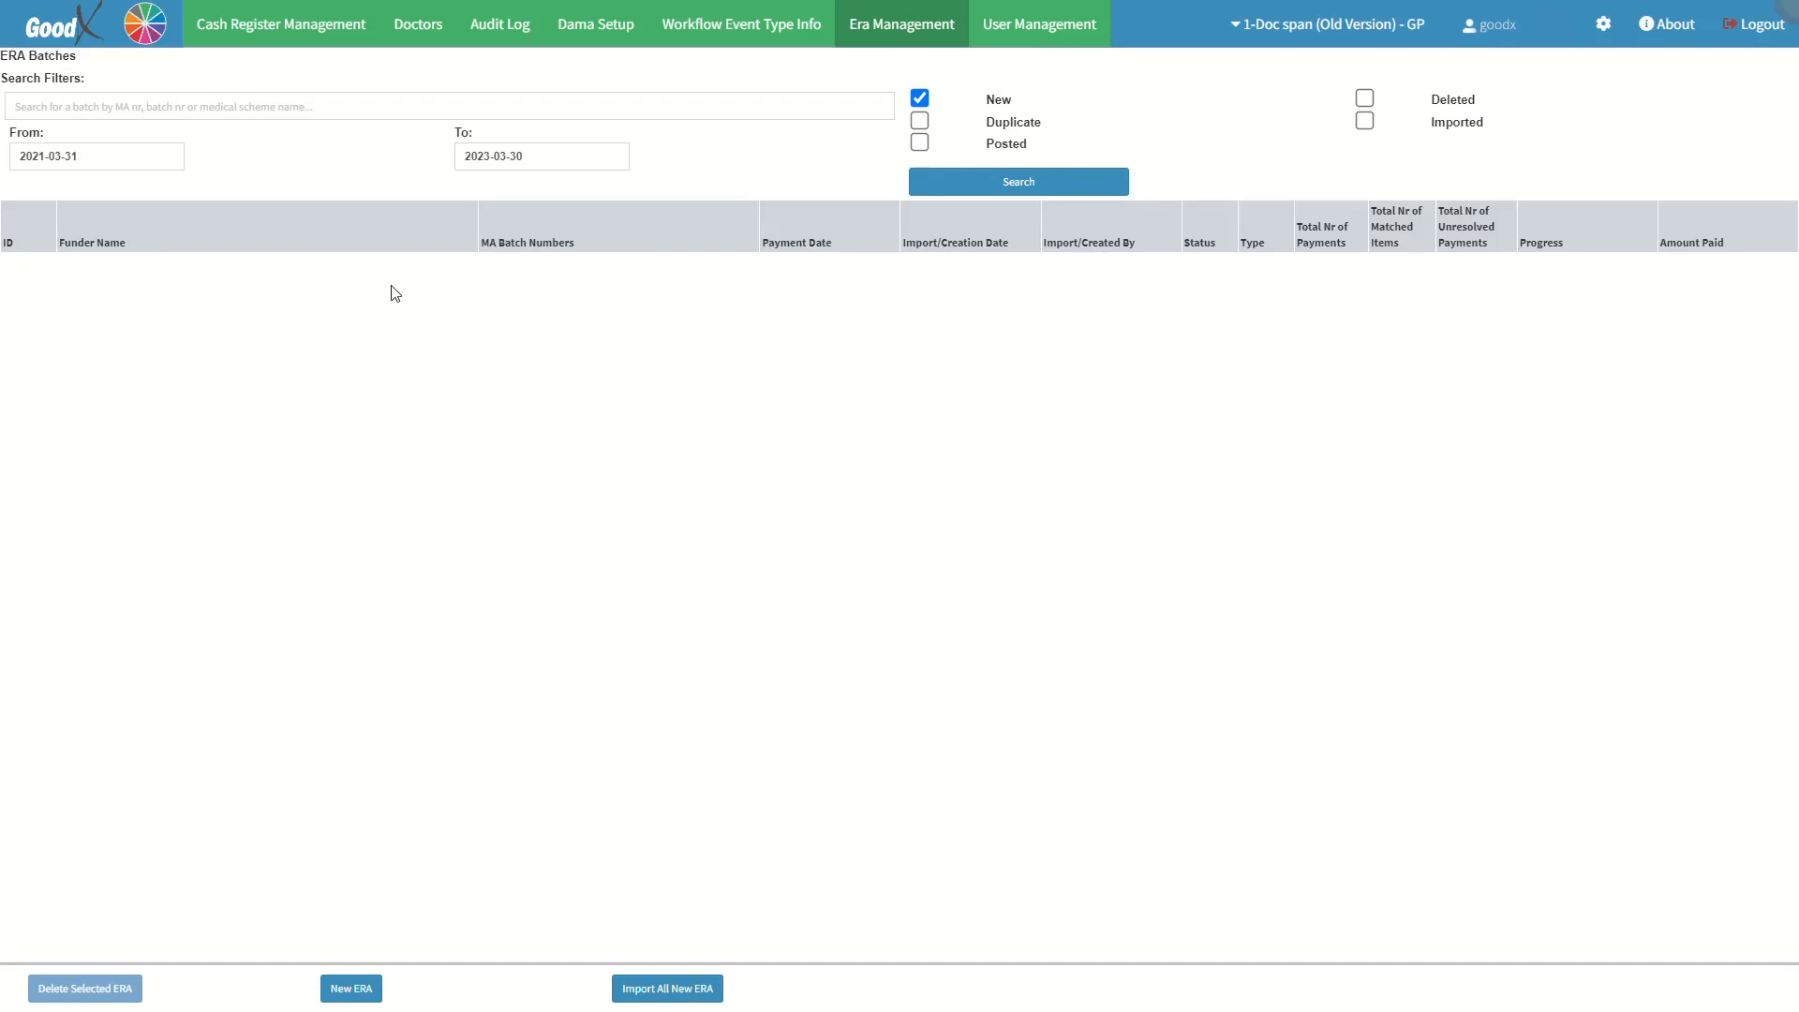
- Filter the ERA batches by BESTMED with a date range from 2021-03-01 to 2023-03-31
{"action": "left_click", "coordinate": [234, 107]}
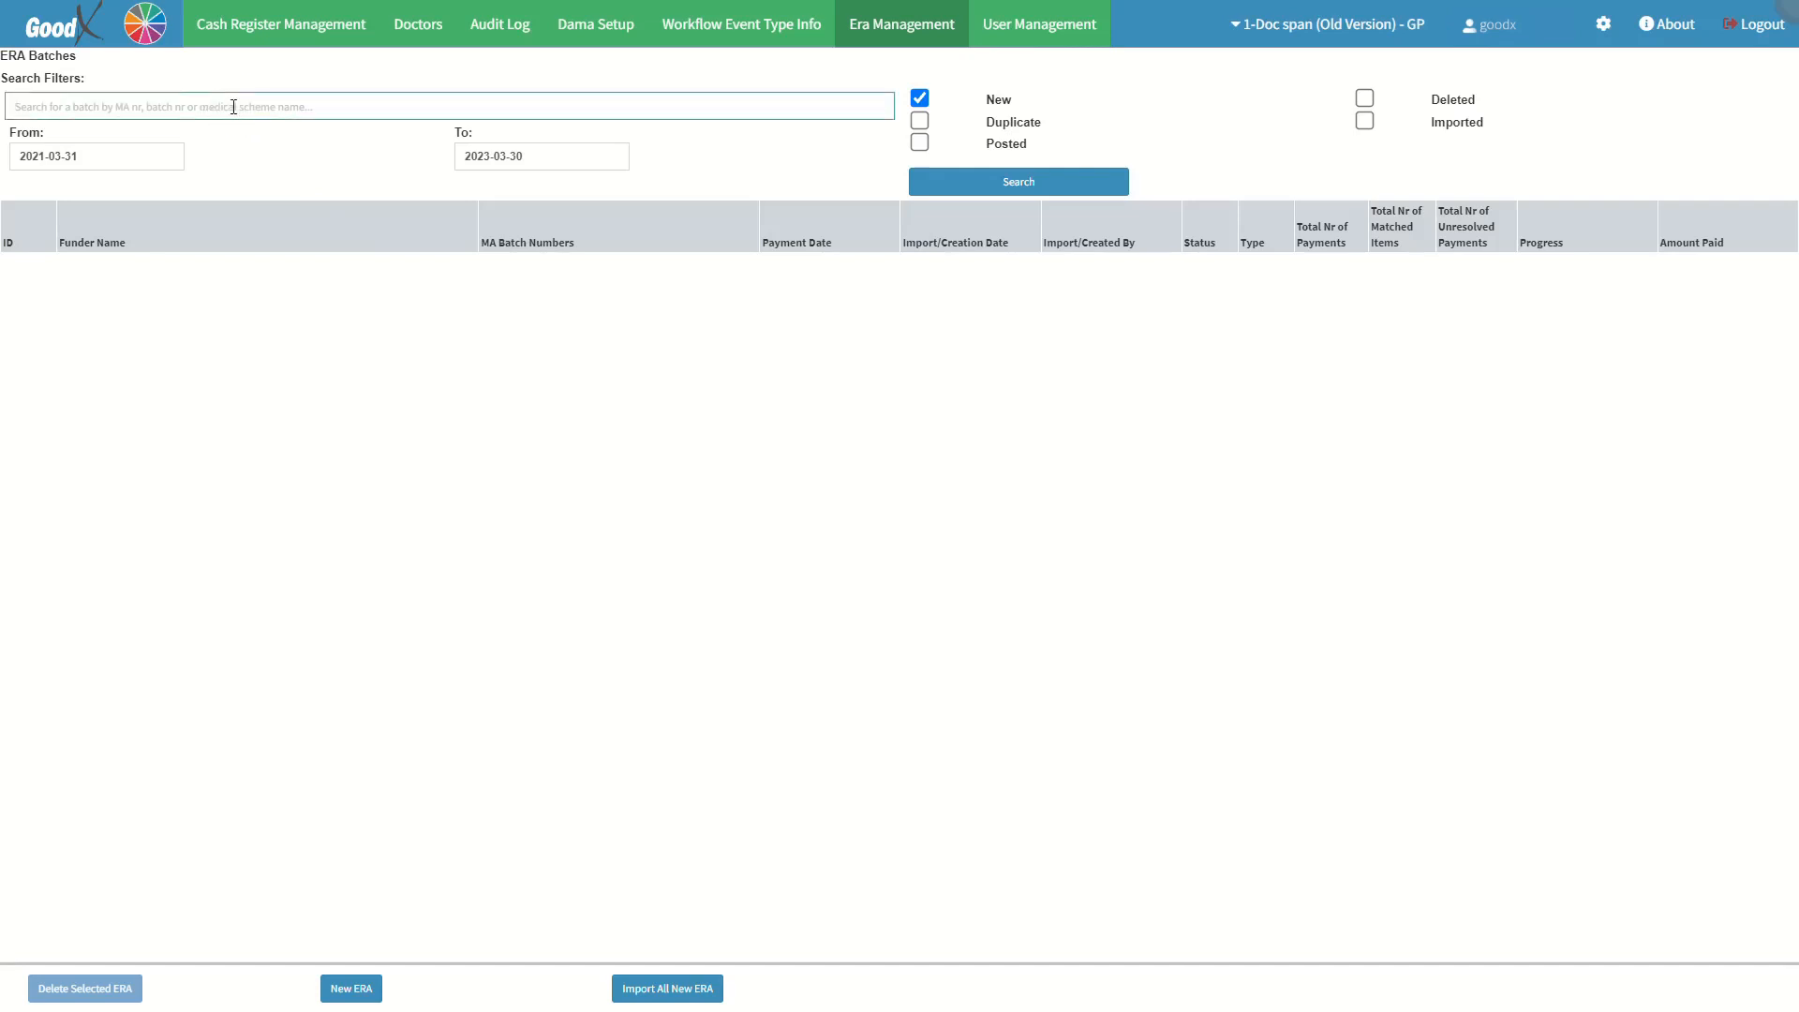
{"action": "type", "text": "BESTMED"}
{"action": "left_click", "coordinate": [243, 143]}
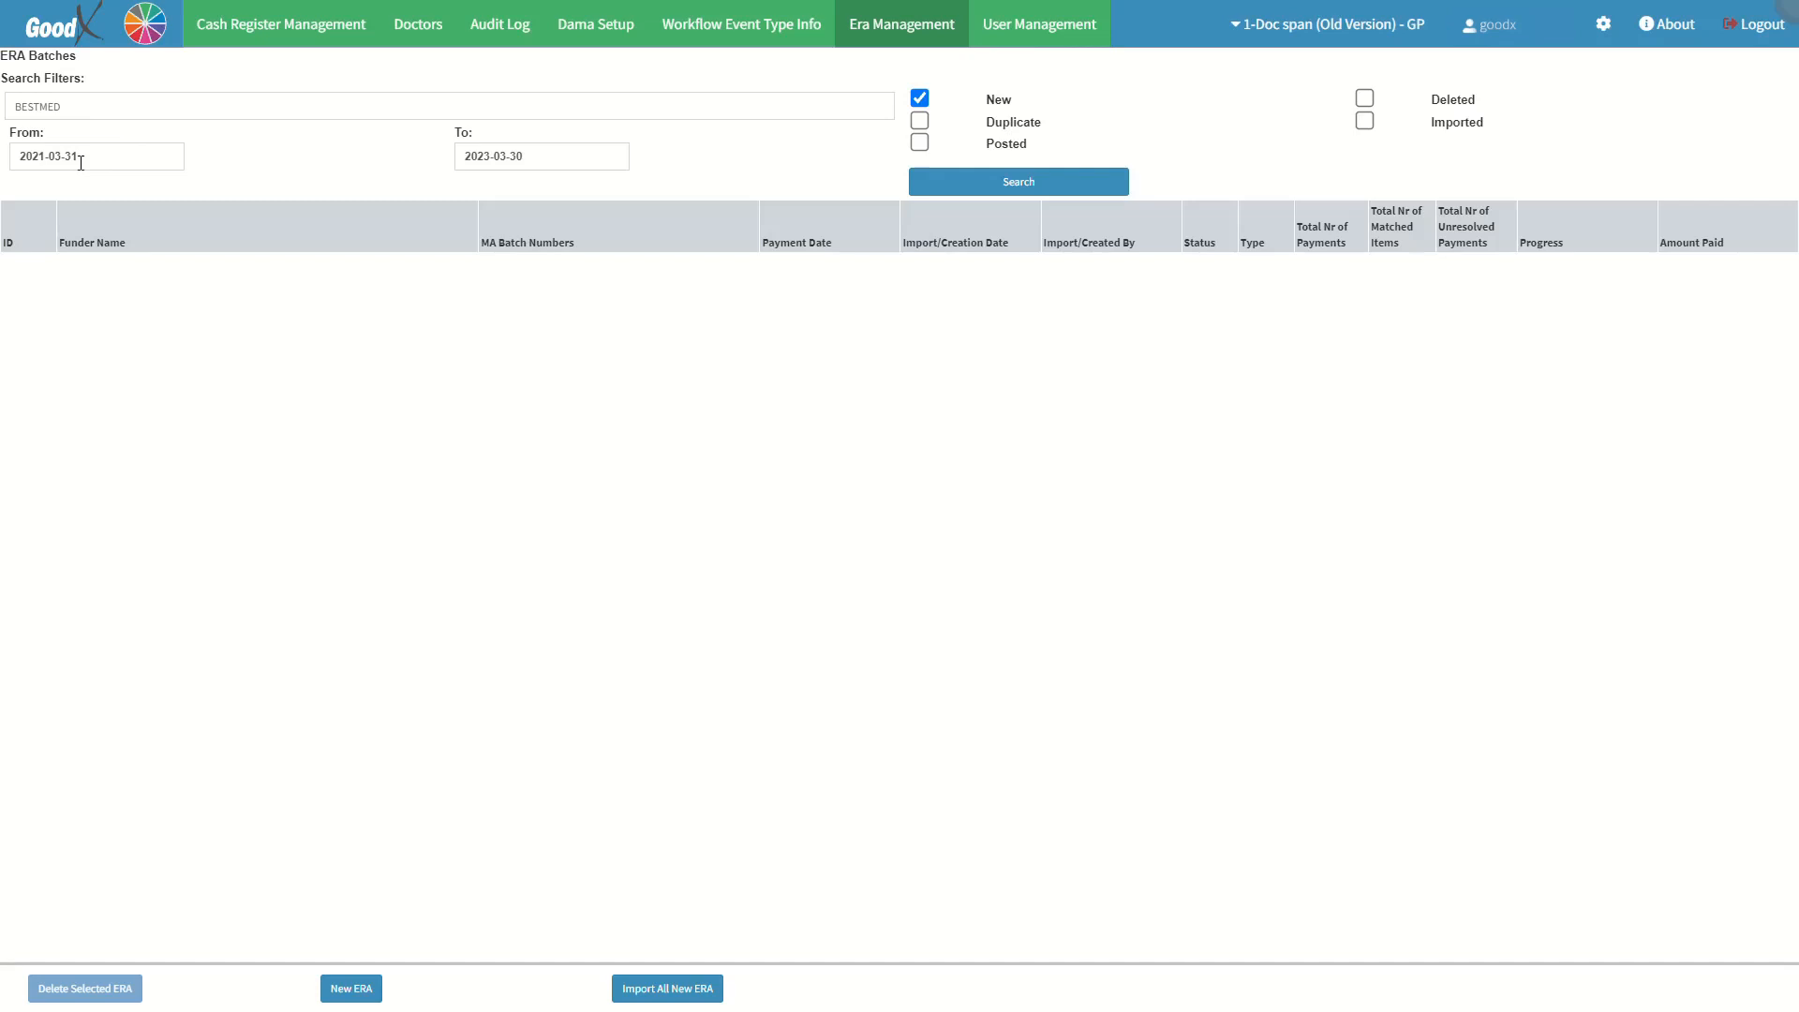
{"action": "left_click", "coordinate": [81, 163]}
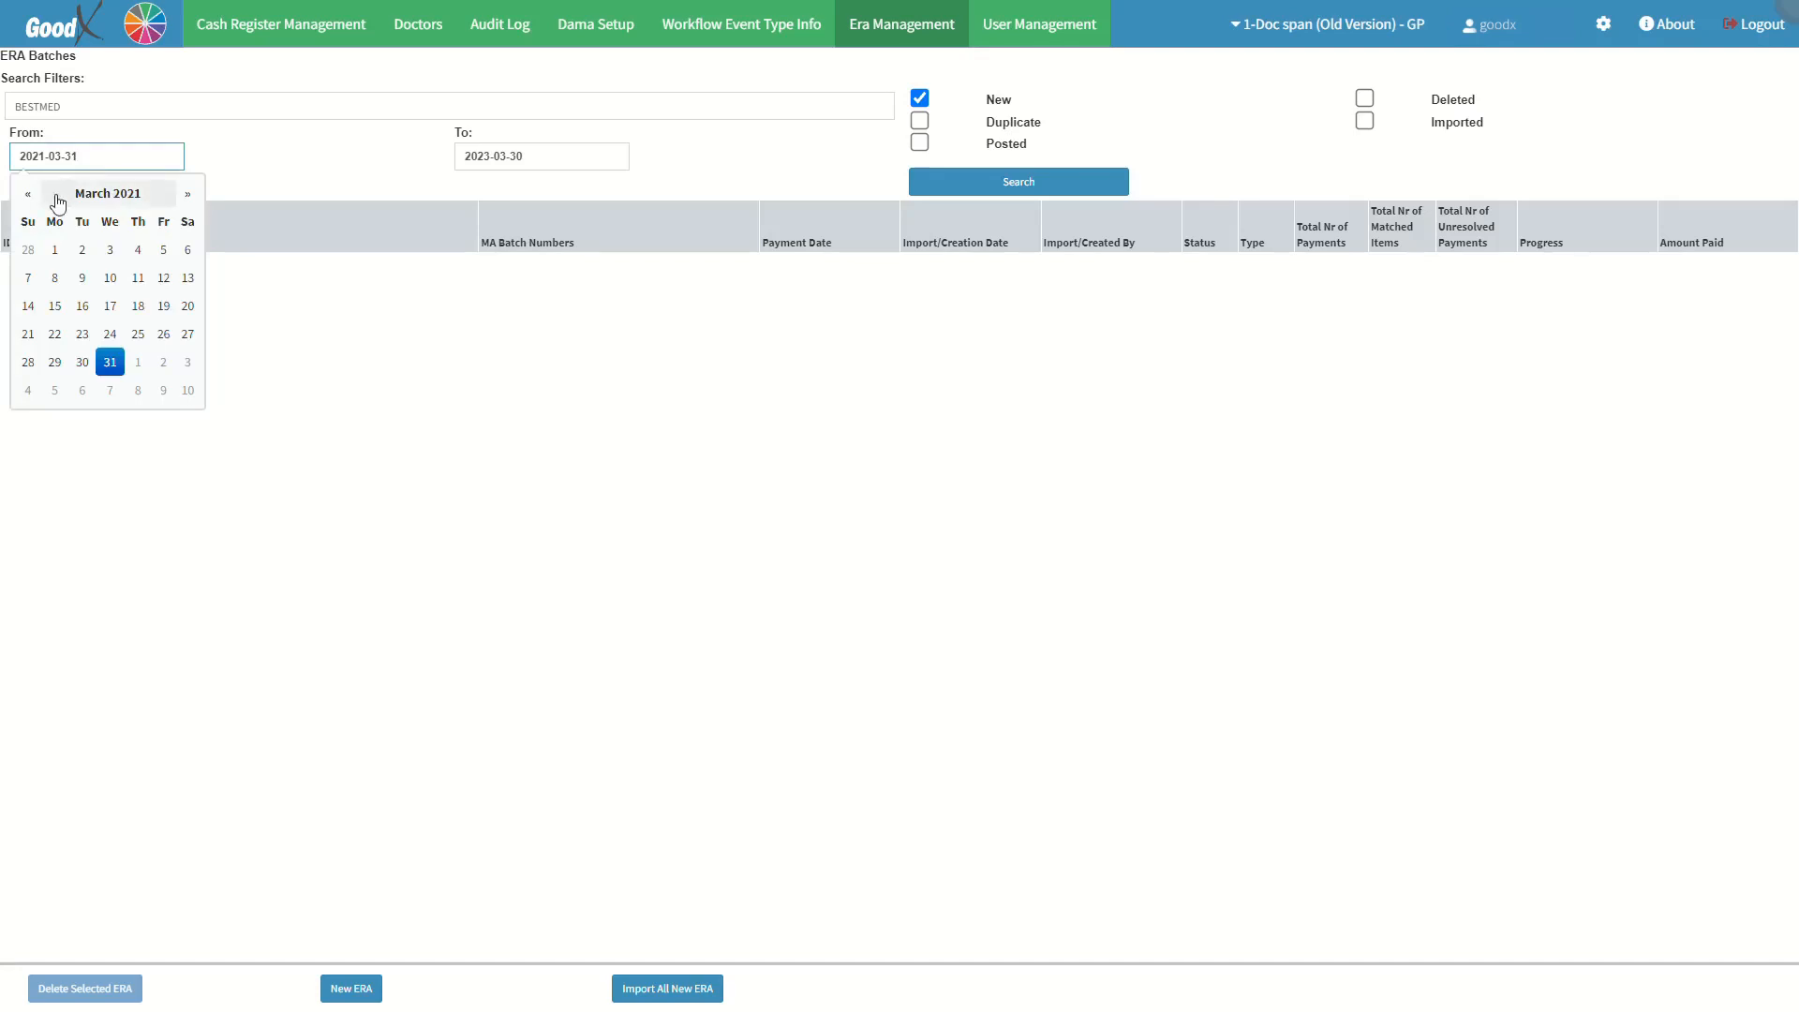
{"action": "left_click", "coordinate": [56, 252]}
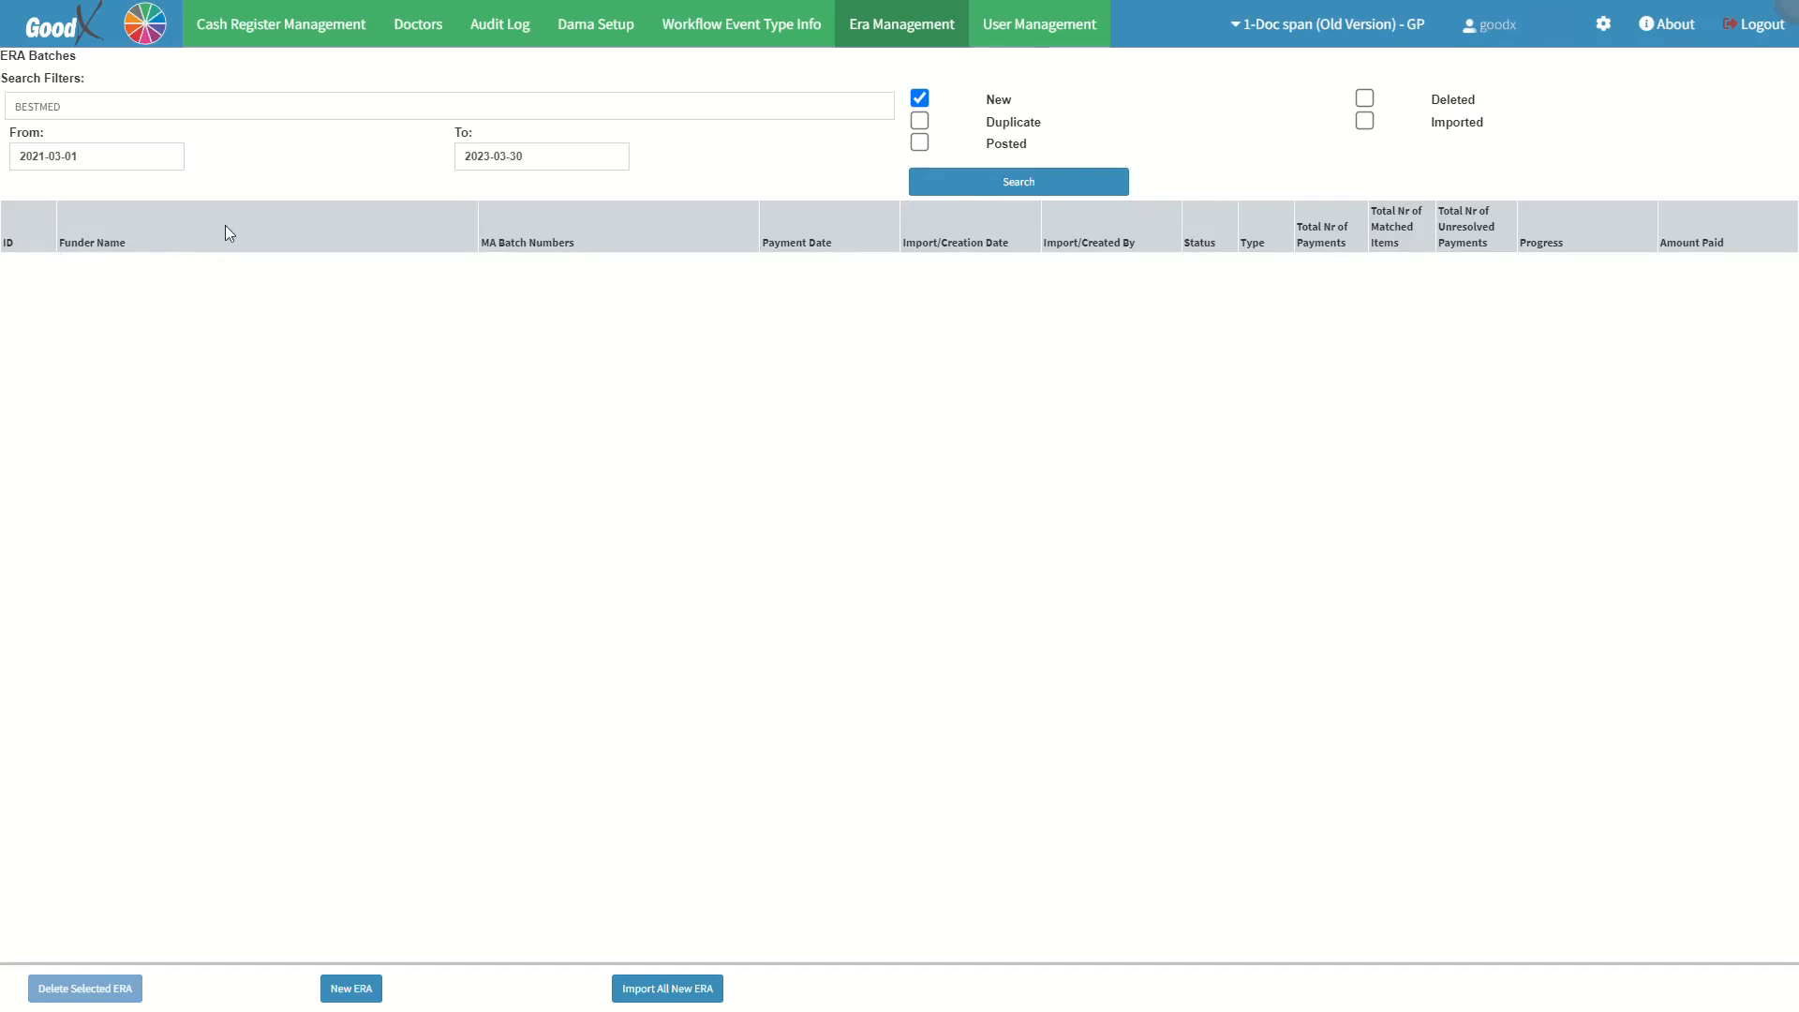
{"action": "left_click", "coordinate": [544, 158]}
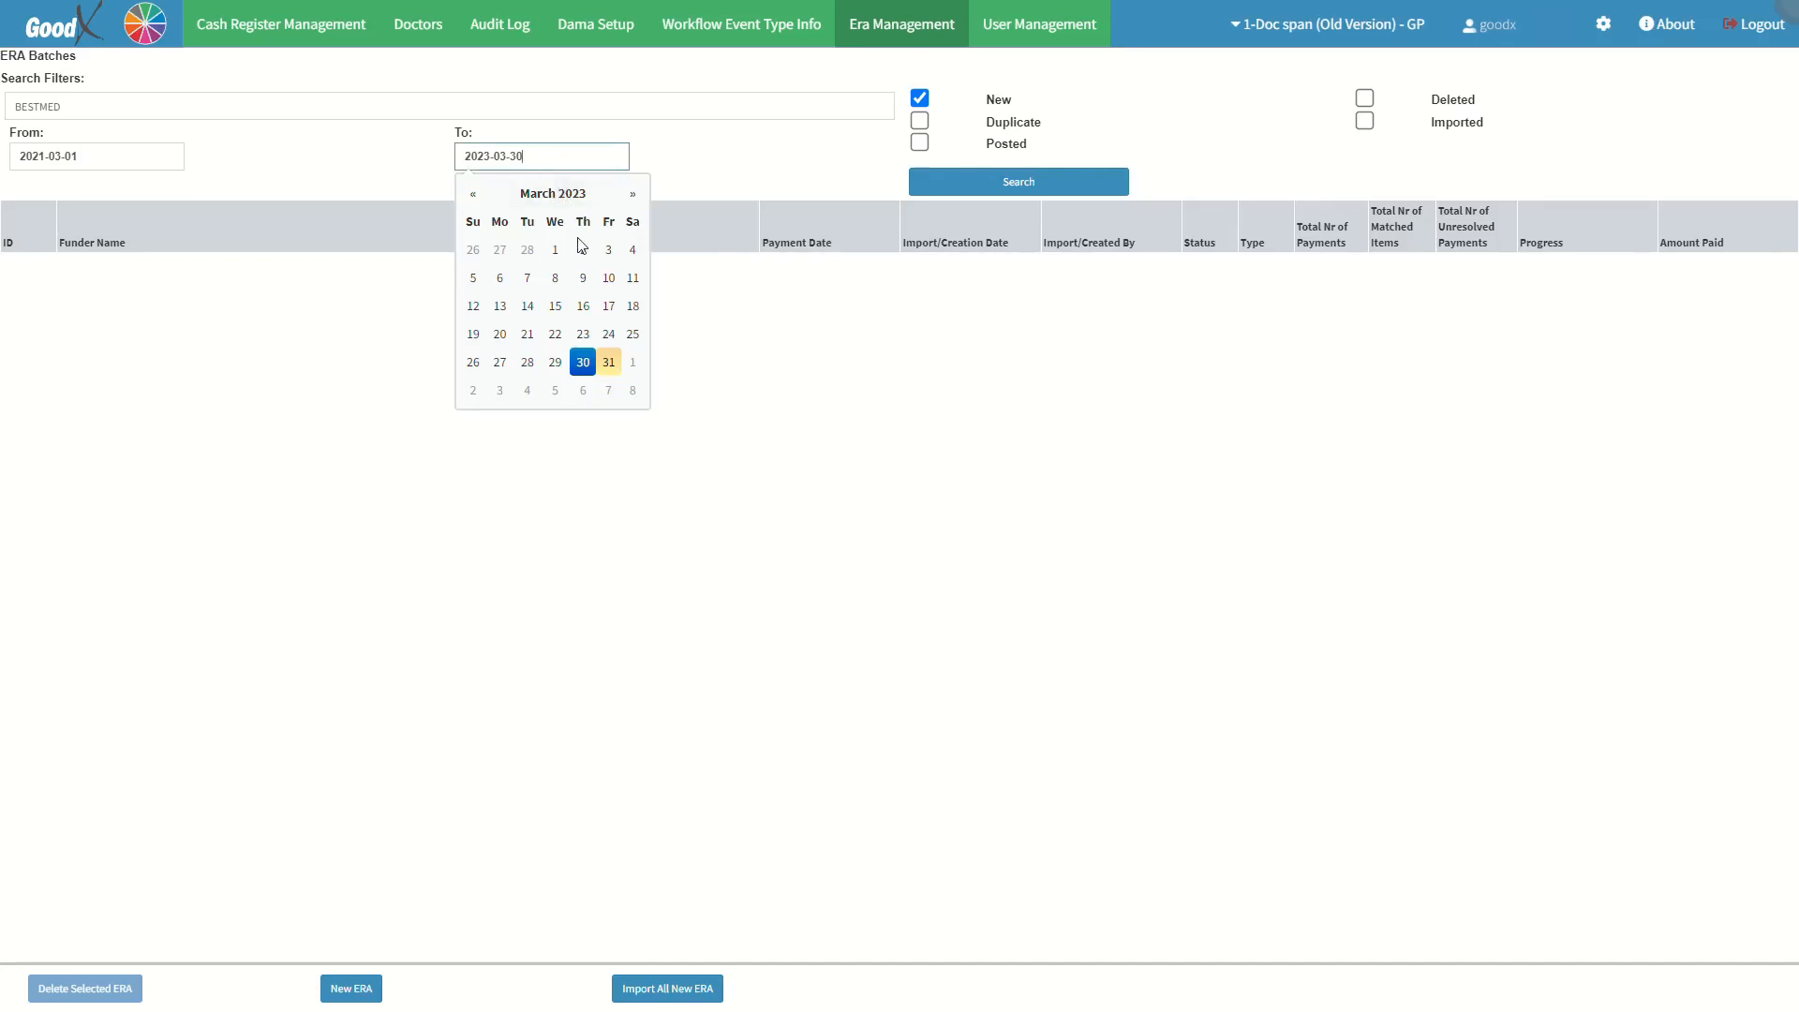
{"action": "left_click", "coordinate": [610, 364]}
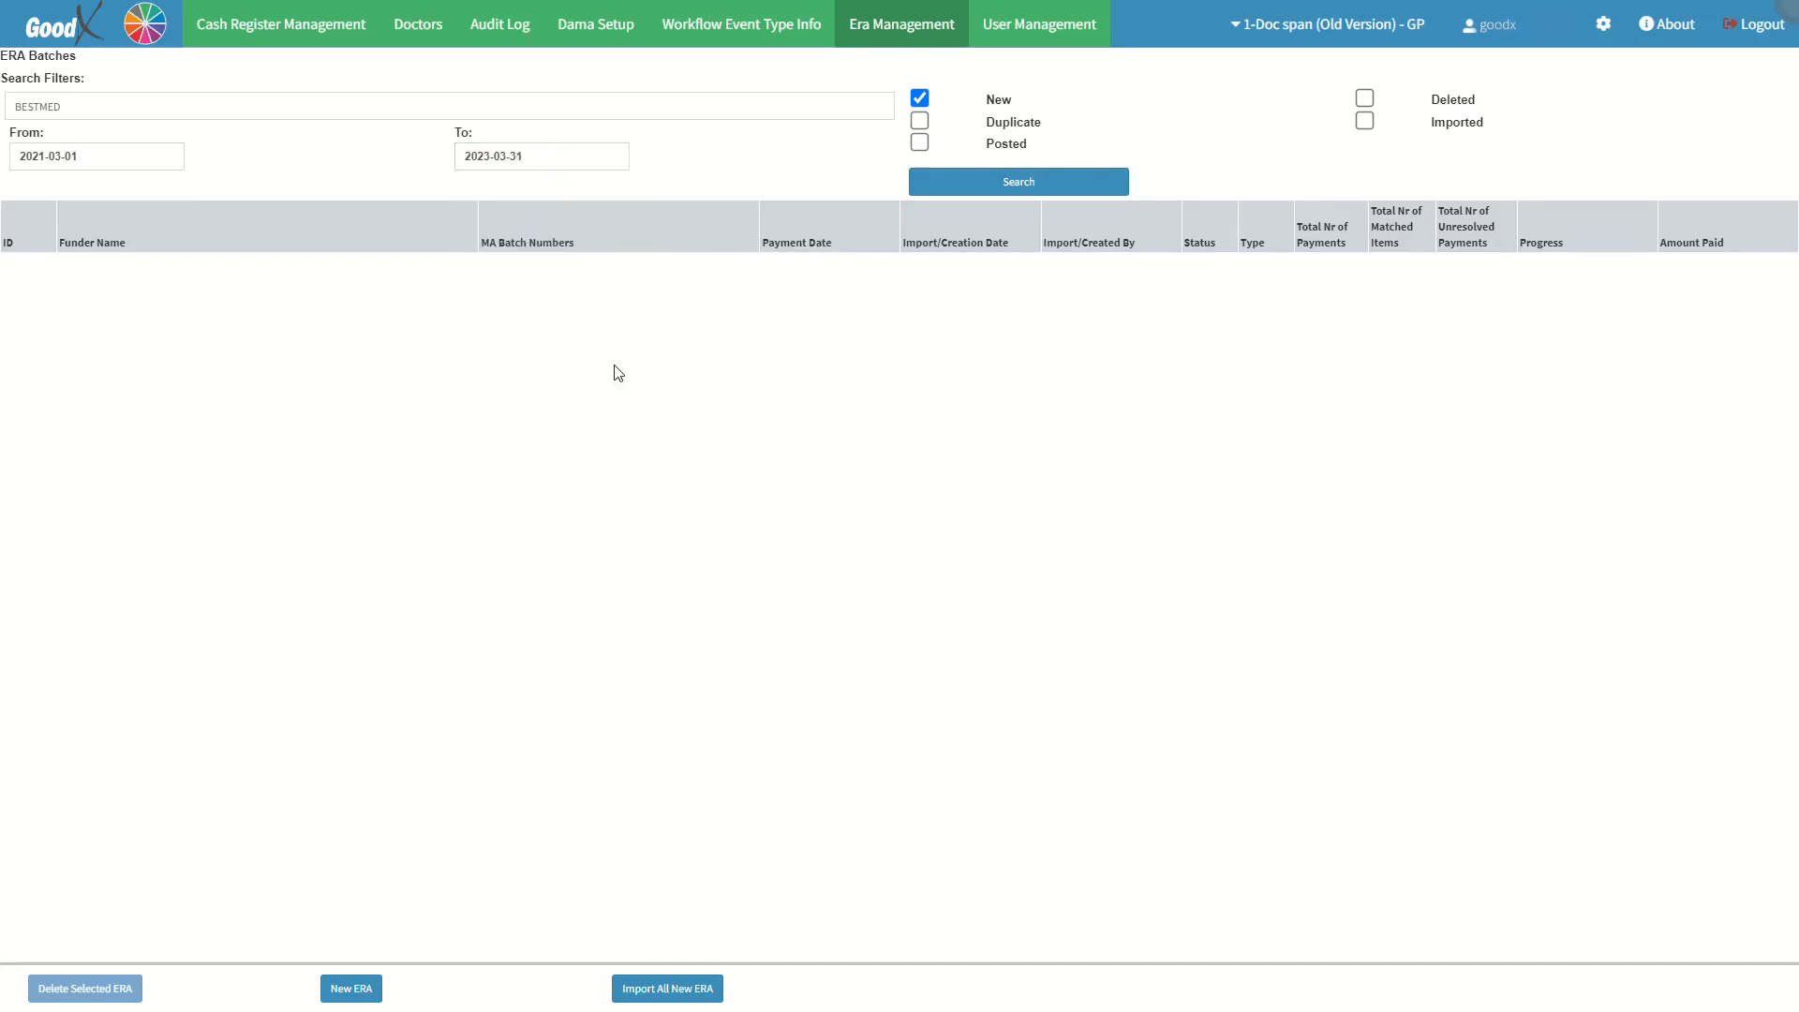
- Include Deleted and Duplicate batches in the status filters and run the search
{"action": "left_click", "coordinate": [1027, 103]}
{"action": "left_click", "coordinate": [1366, 102]}
{"action": "left_click", "coordinate": [921, 123]}
{"action": "left_click", "coordinate": [1007, 184]}
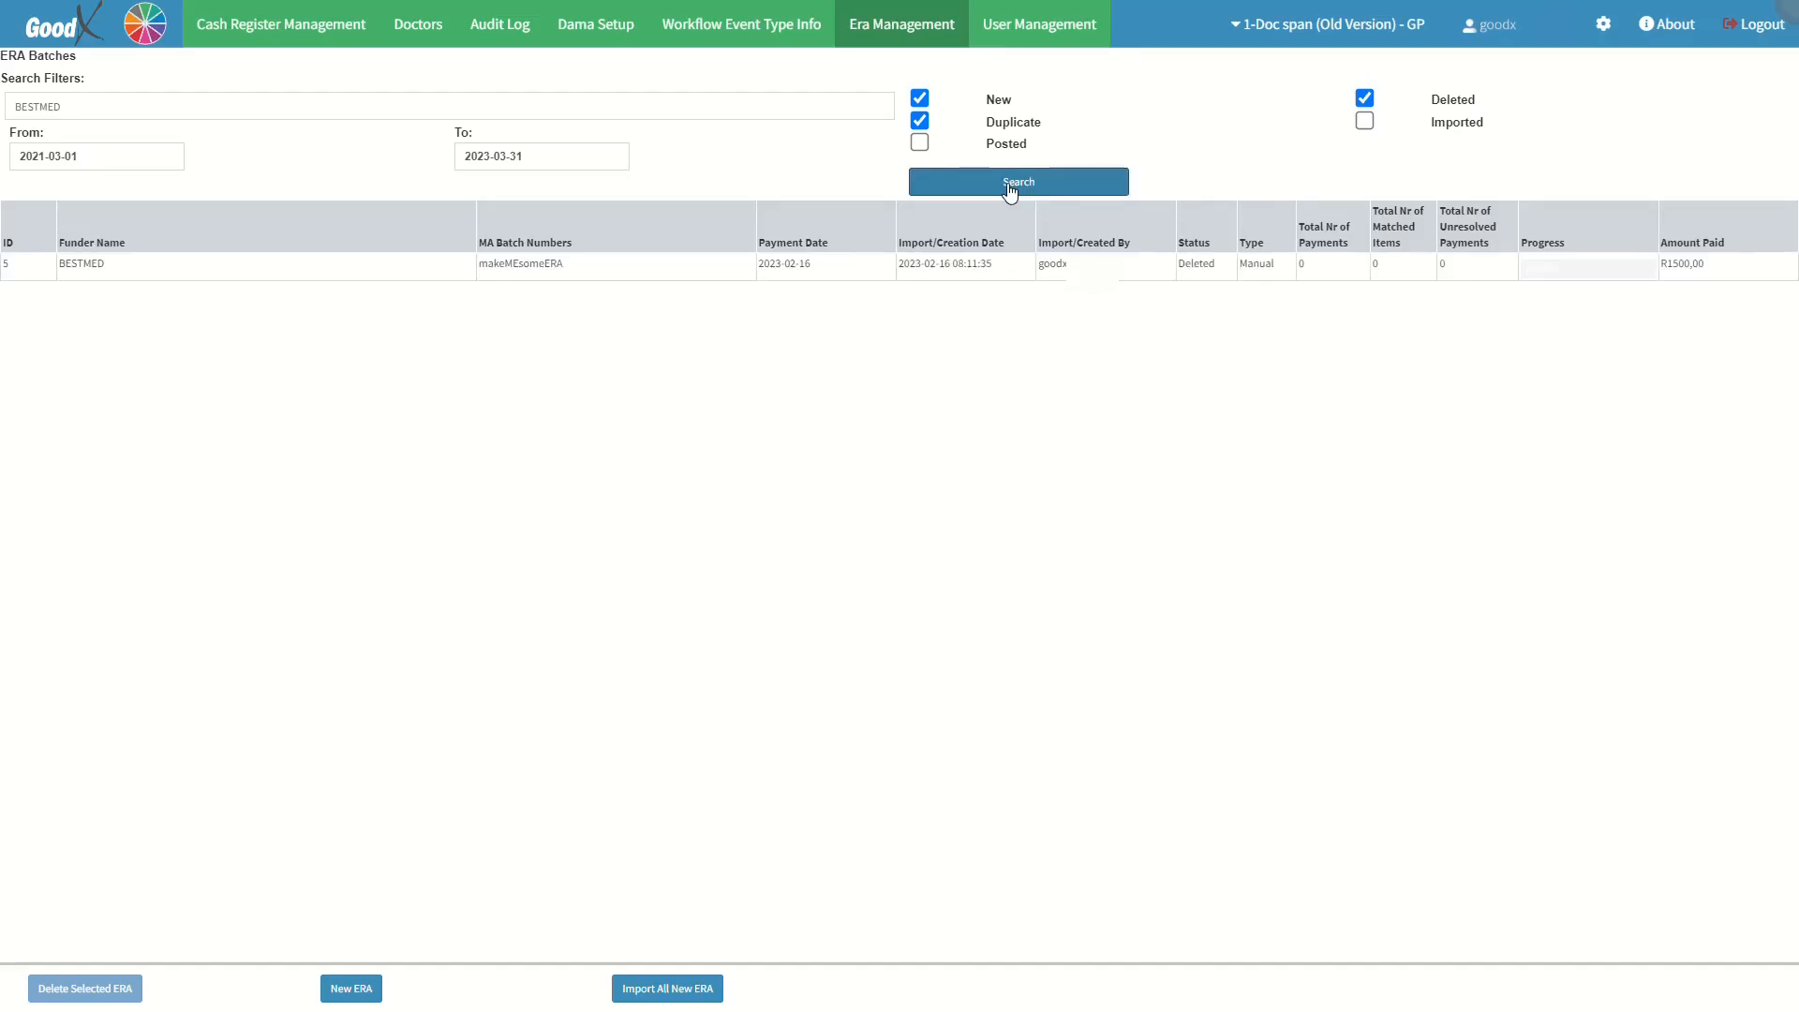
- Add the Imported and Posted statuses to the filters one at a time, rerunning the batch search for each
{"action": "left_click", "coordinate": [1365, 123]}
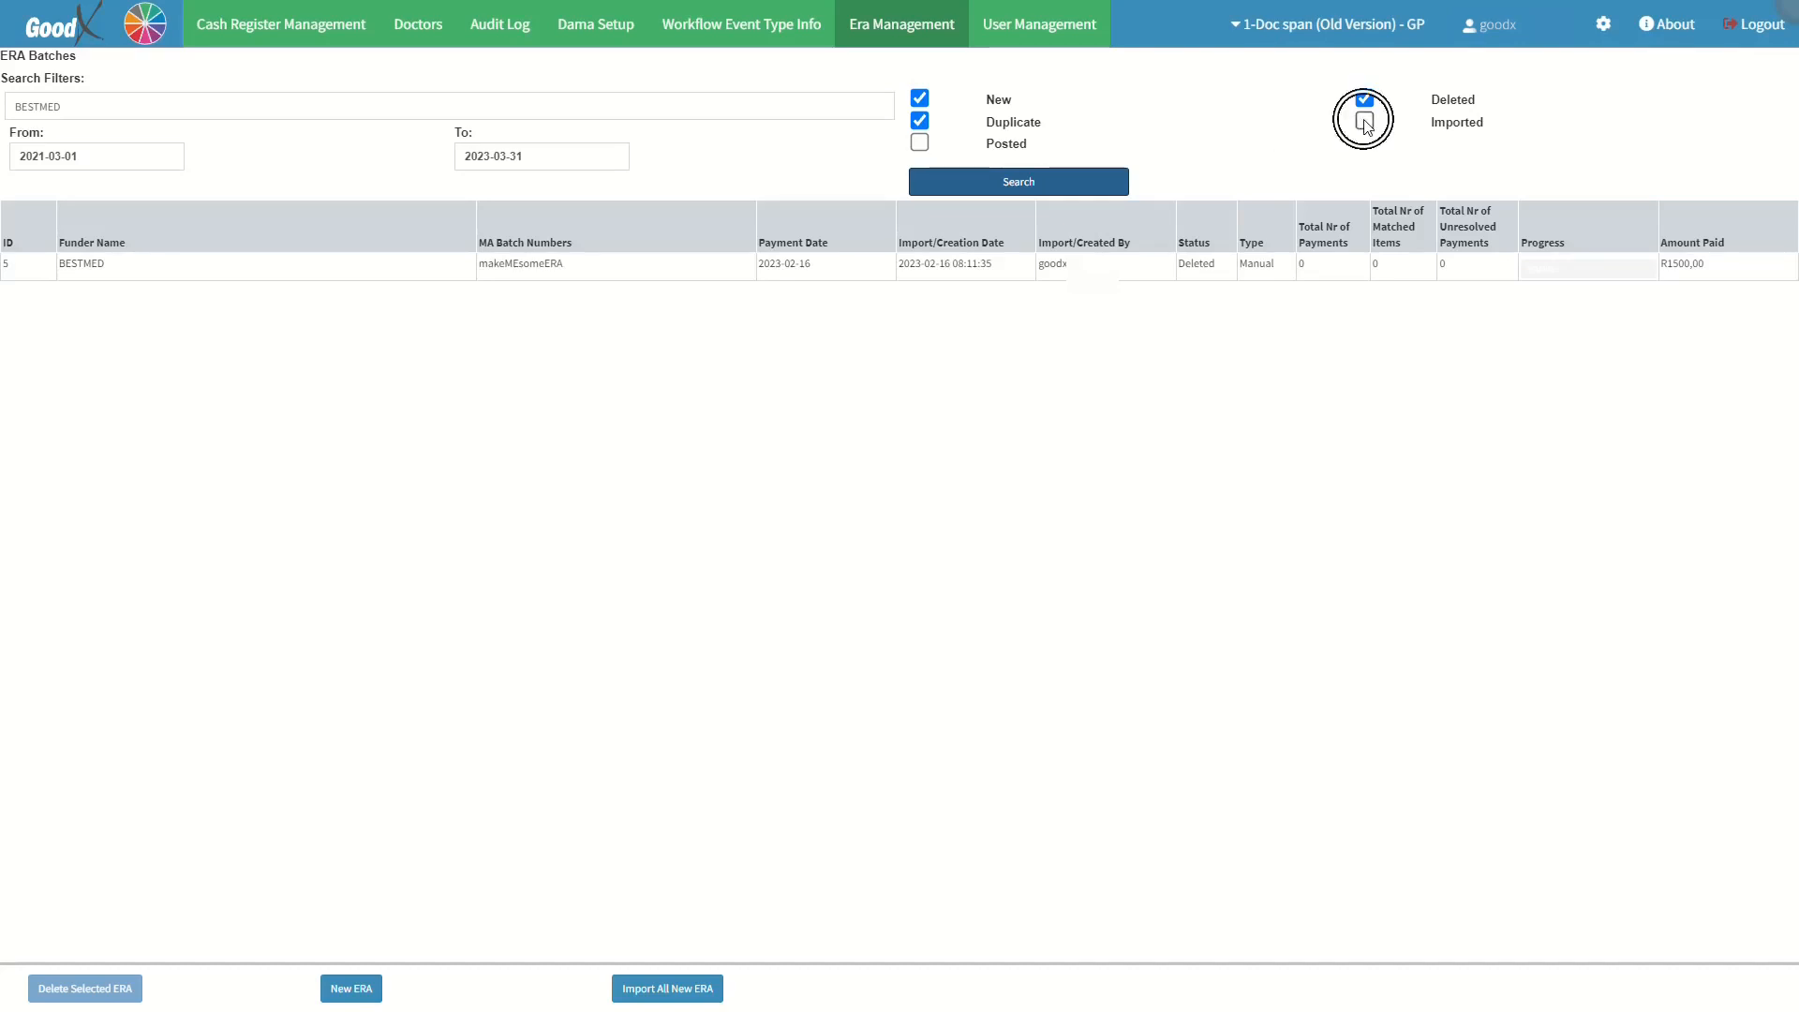
{"action": "left_click", "coordinate": [1364, 122]}
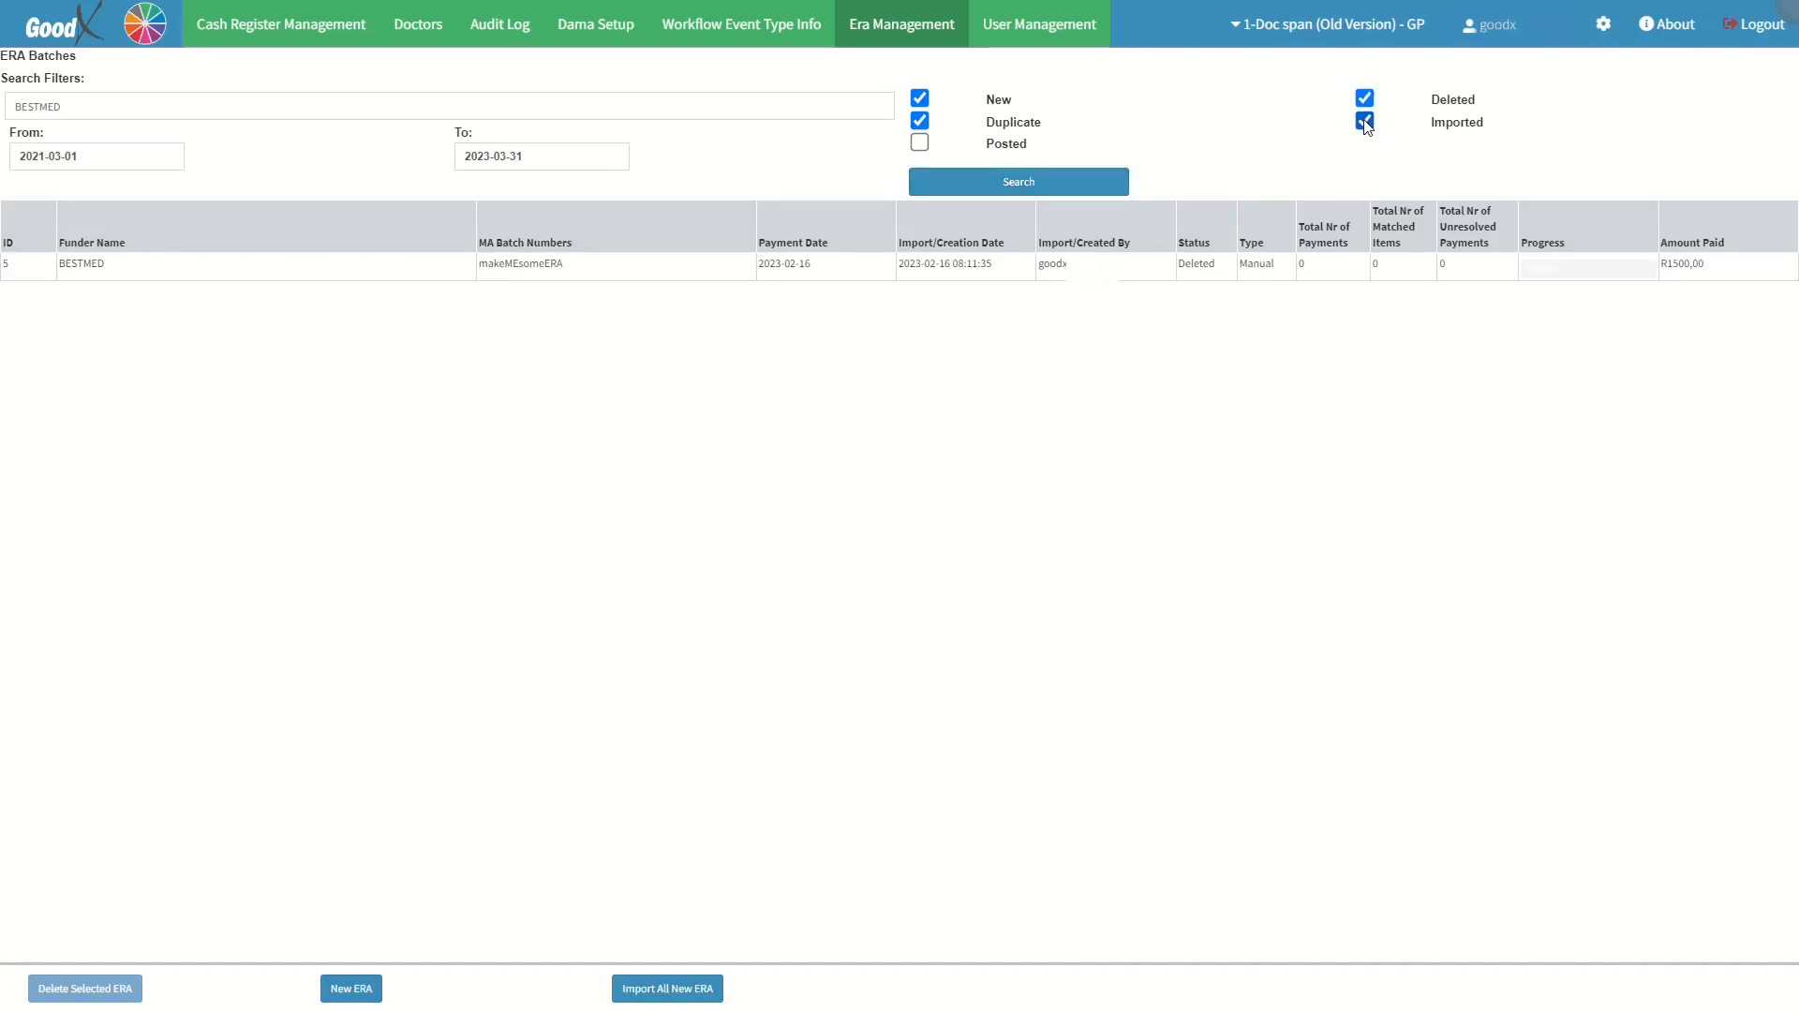
{"action": "left_click", "coordinate": [1076, 181]}
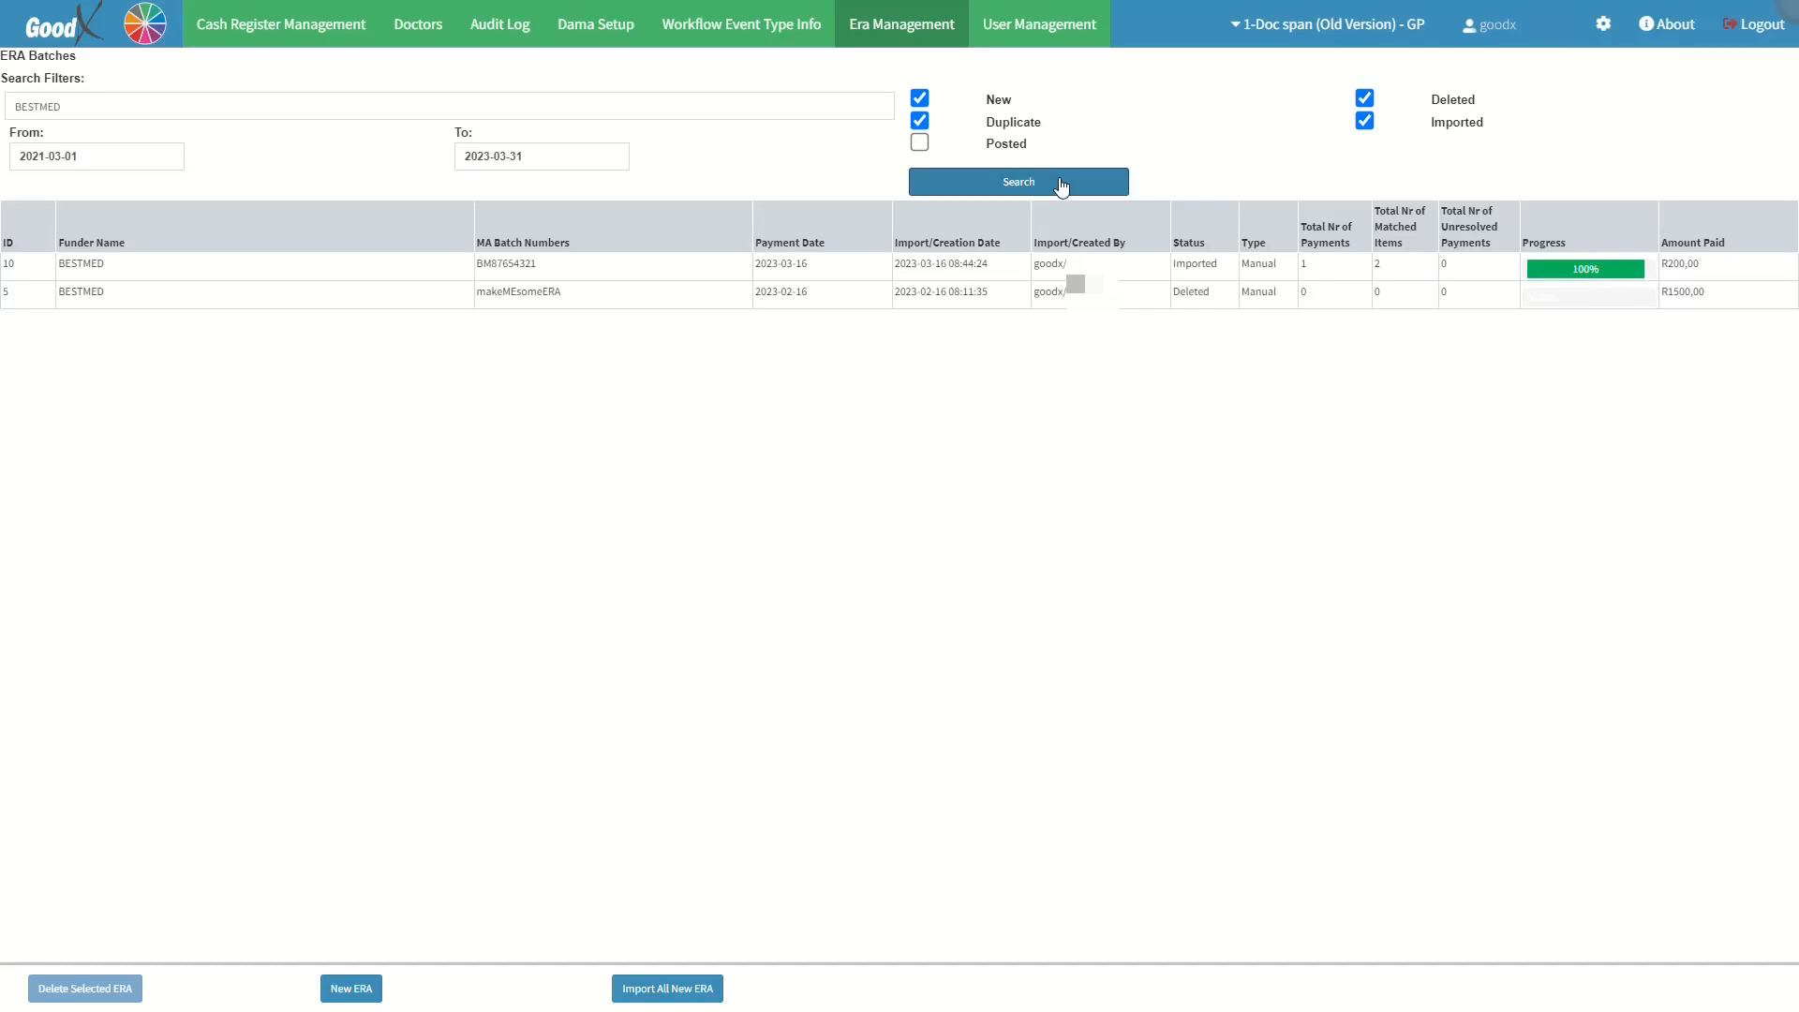
{"action": "left_click", "coordinate": [919, 143]}
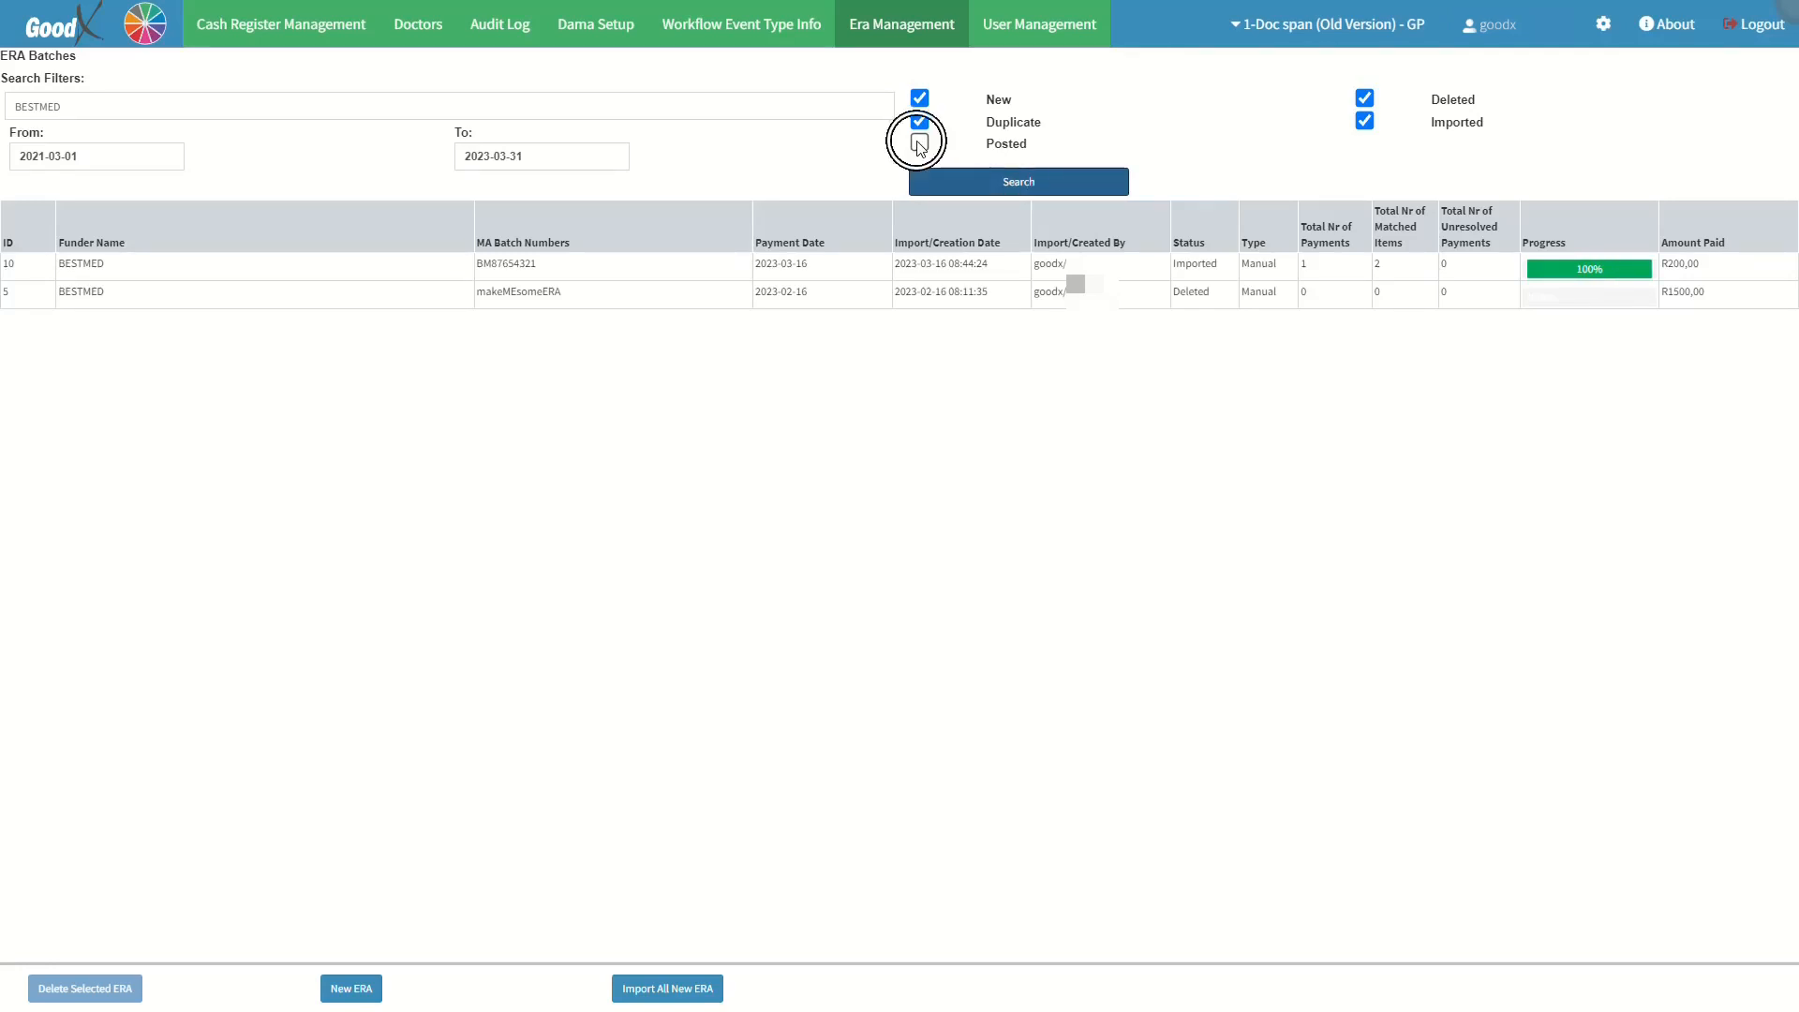
{"action": "left_click", "coordinate": [919, 143]}
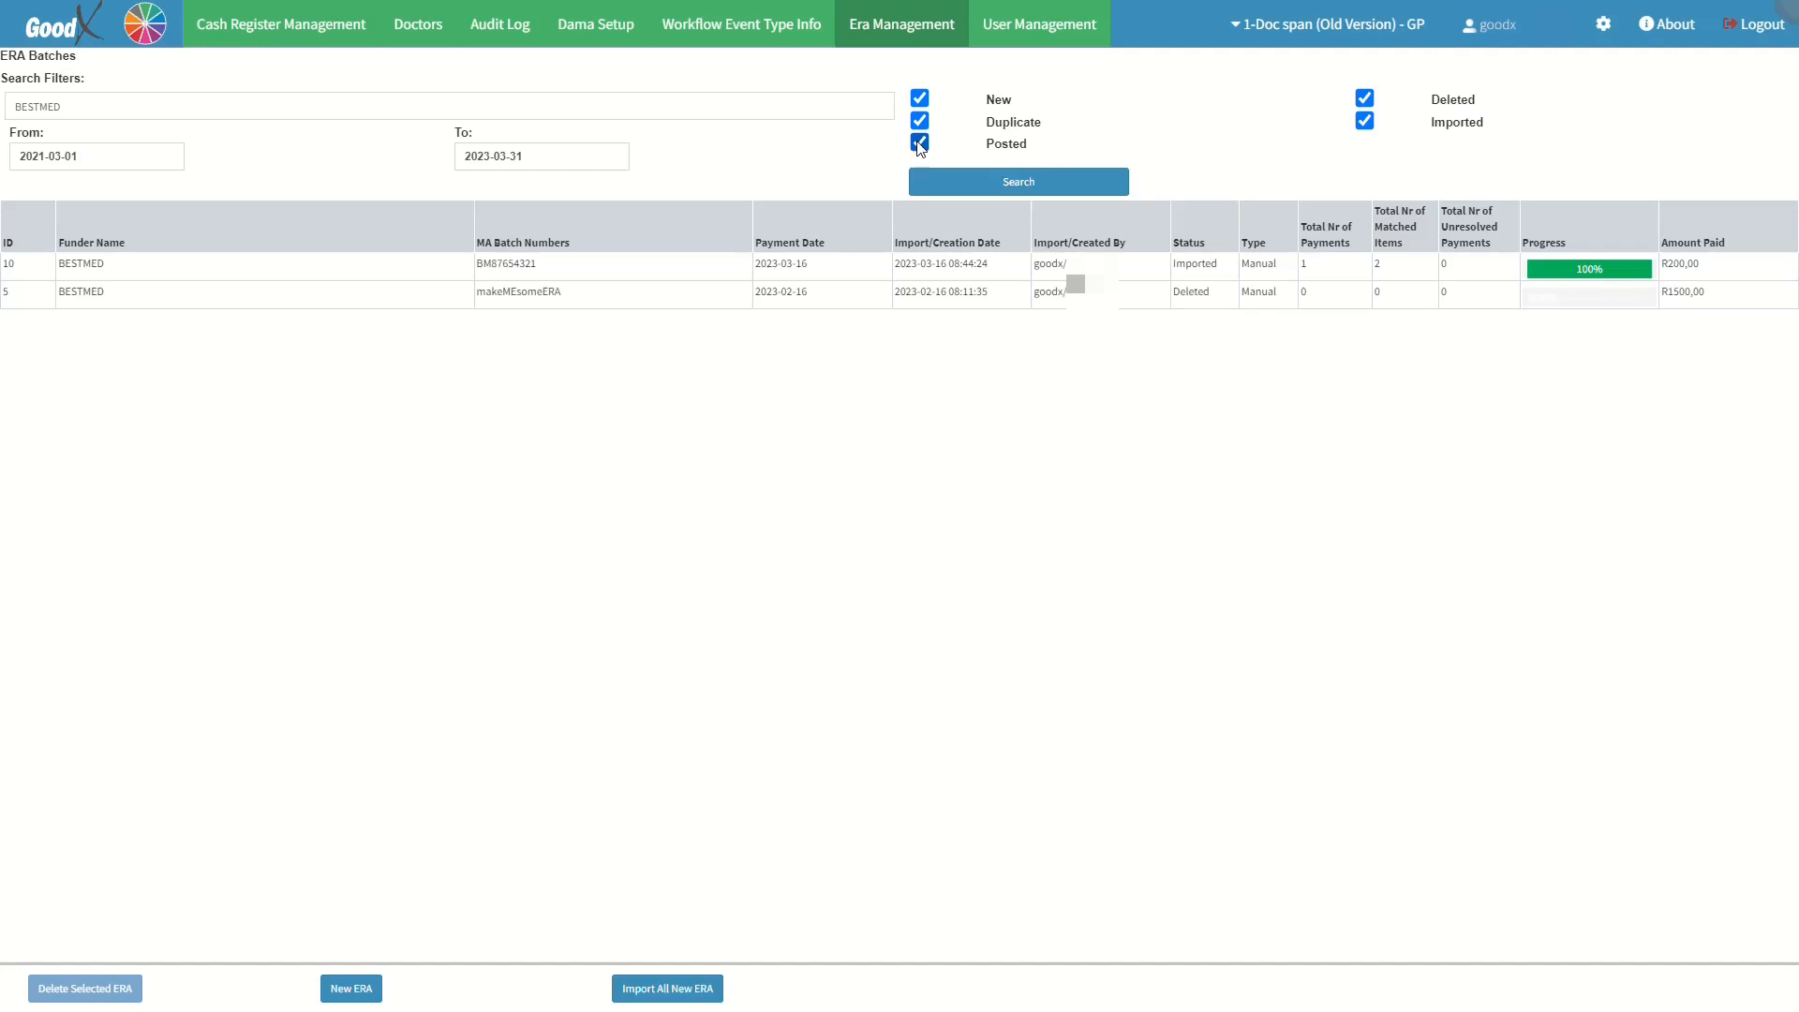
{"action": "left_click", "coordinate": [996, 183]}
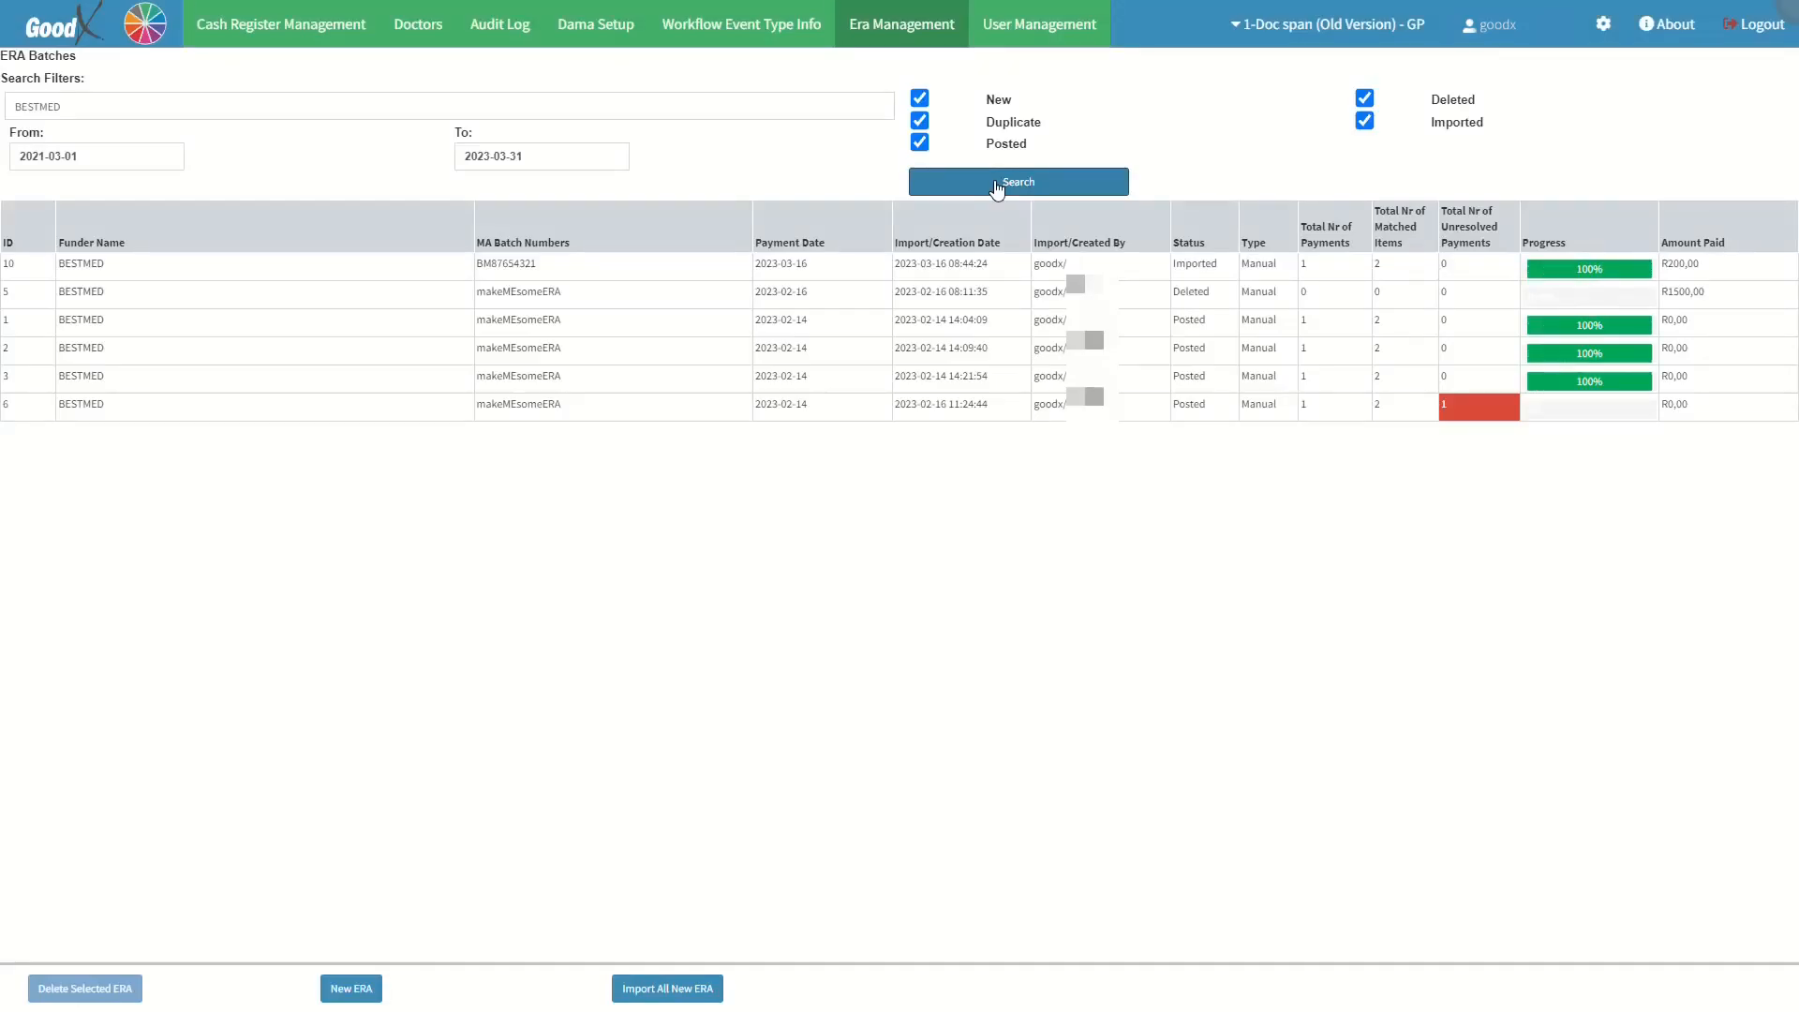
- Clear the BESTMED search text and search the batches of all funders
{"action": "left_click", "coordinate": [77, 106]}
{"action": "key", "text": "BackSpace"}
{"action": "key", "text": "BackSpace"}
{"action": "key", "text": "BackSpace"}
{"action": "key", "text": "BackSpace"}
{"action": "key", "text": "BackSpace"}
{"action": "key", "text": "BackSpace"}
{"action": "key", "text": "BackSpace"}
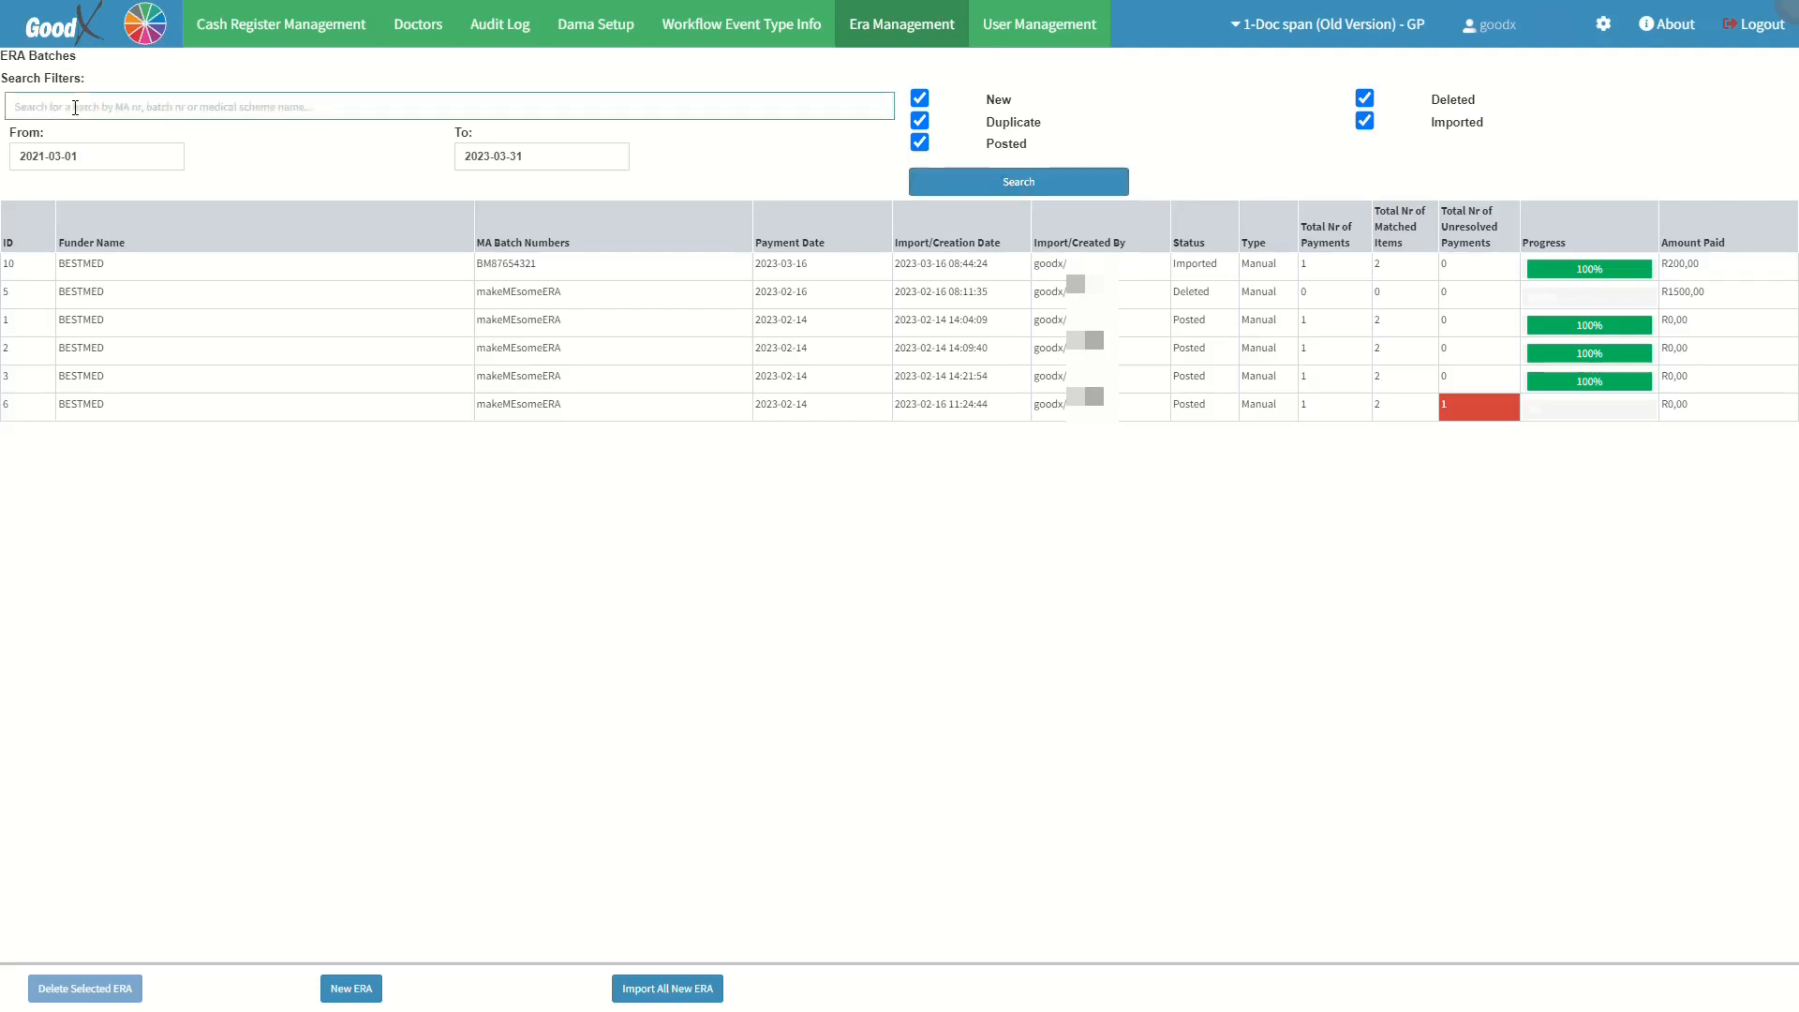
{"action": "left_click", "coordinate": [932, 181]}
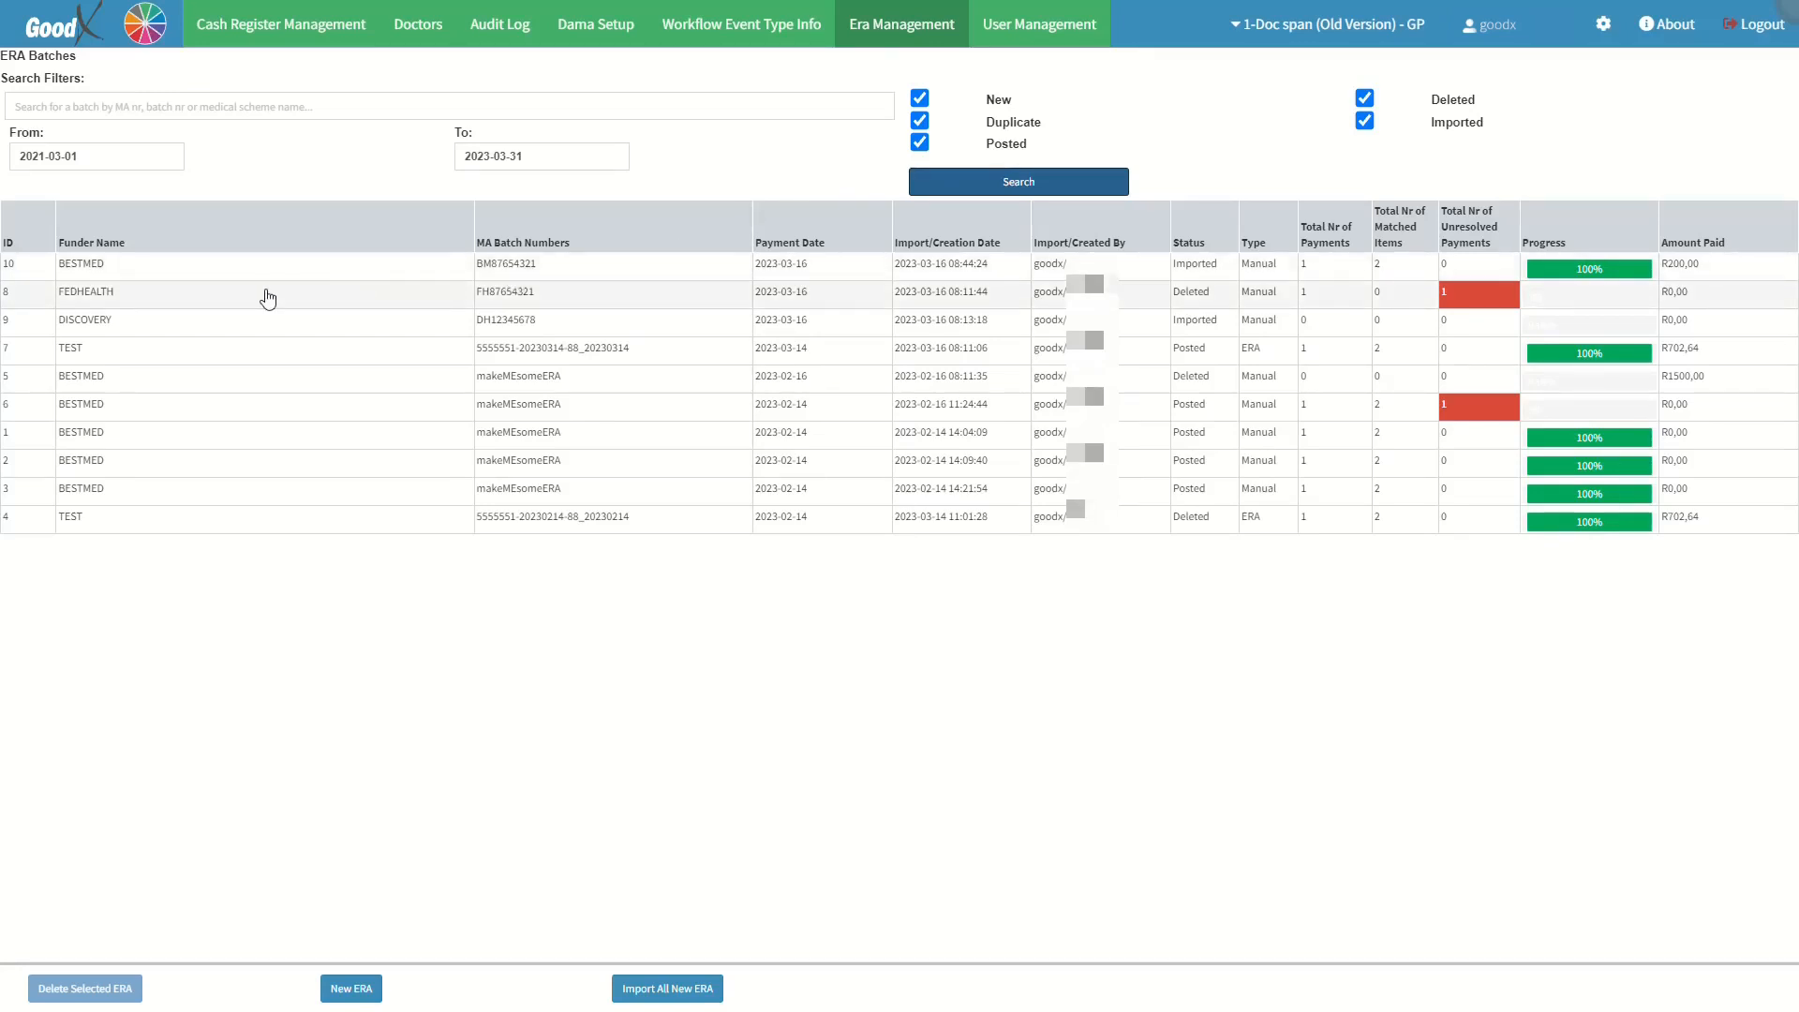
- Examine the batch list's columns from ID and Funder Name through Progress and Amount Paid
{"action": "left_click", "coordinate": [31, 242]}
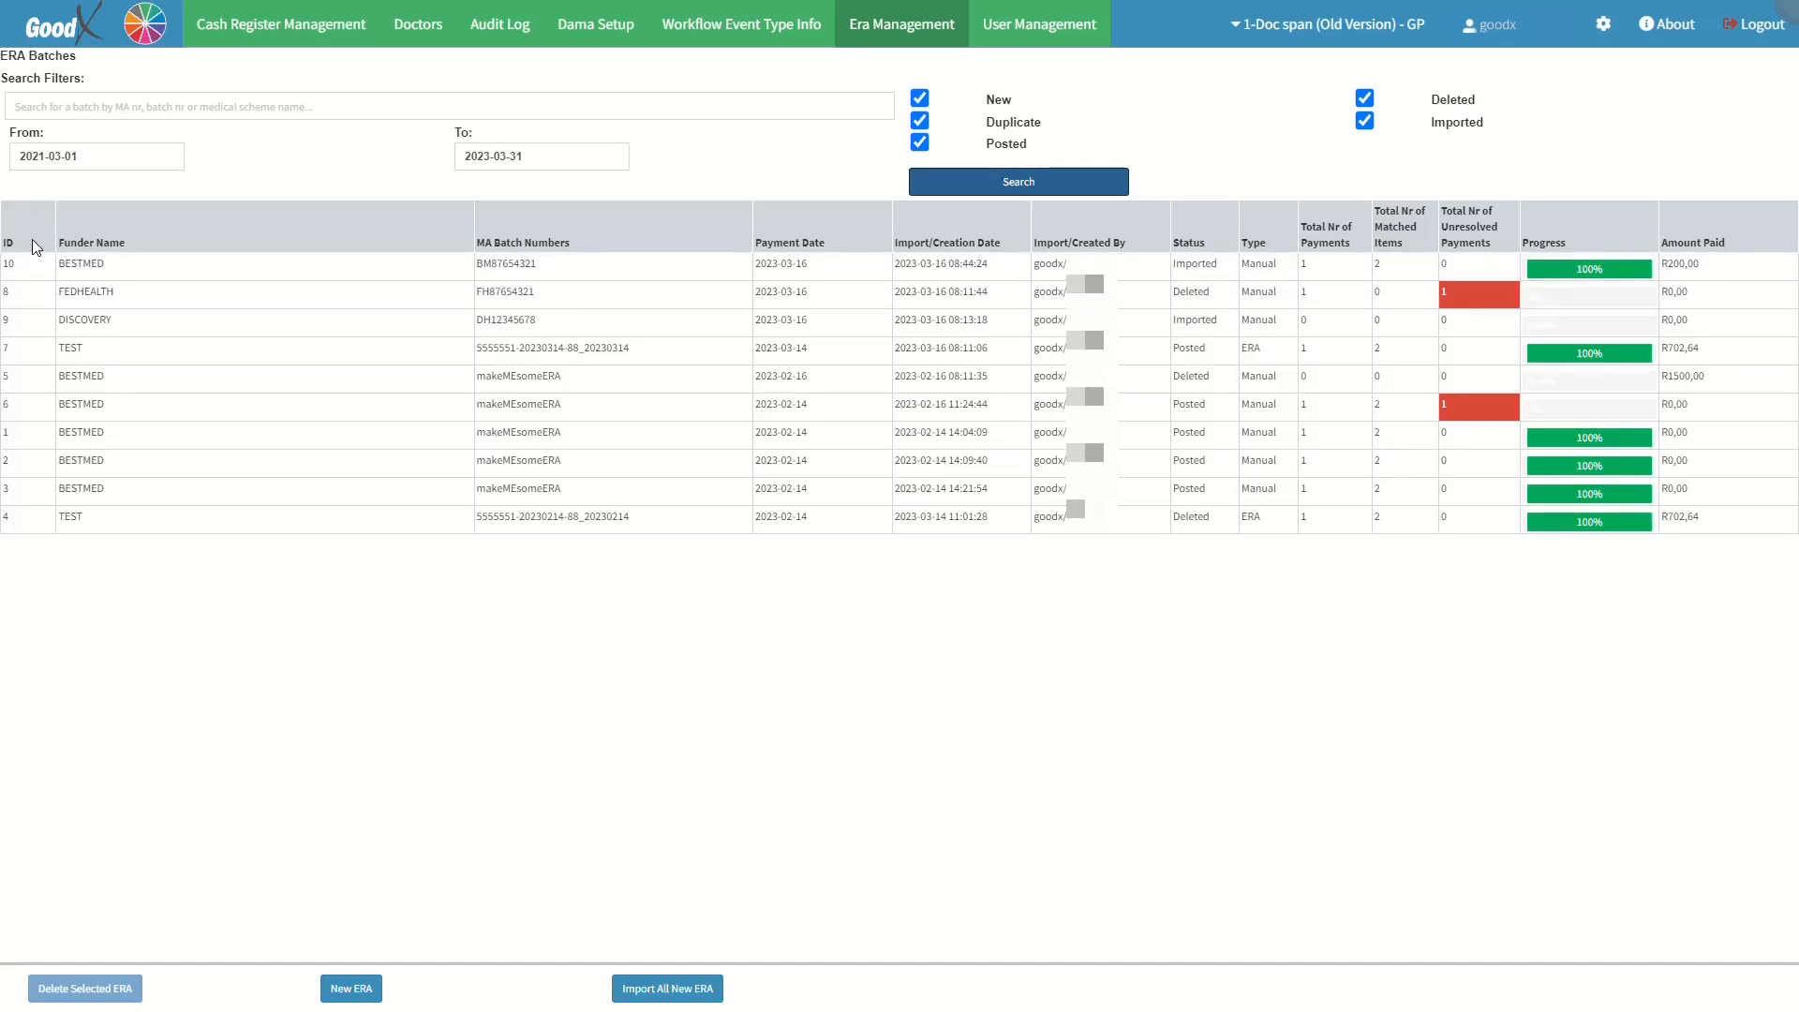
{"action": "left_click", "coordinate": [155, 246]}
{"action": "left_click", "coordinate": [589, 246]}
{"action": "left_click", "coordinate": [842, 252]}
{"action": "left_click", "coordinate": [1009, 246]}
{"action": "left_click", "coordinate": [1138, 245]}
{"action": "left_click", "coordinate": [1277, 247]}
{"action": "left_click", "coordinate": [1360, 236]}
{"action": "left_click", "coordinate": [1583, 241]}
{"action": "left_click", "coordinate": [1748, 238]}
- Delete the imported BESTMED batch with ID 10 and confirm the deletion
{"action": "left_click", "coordinate": [655, 267]}
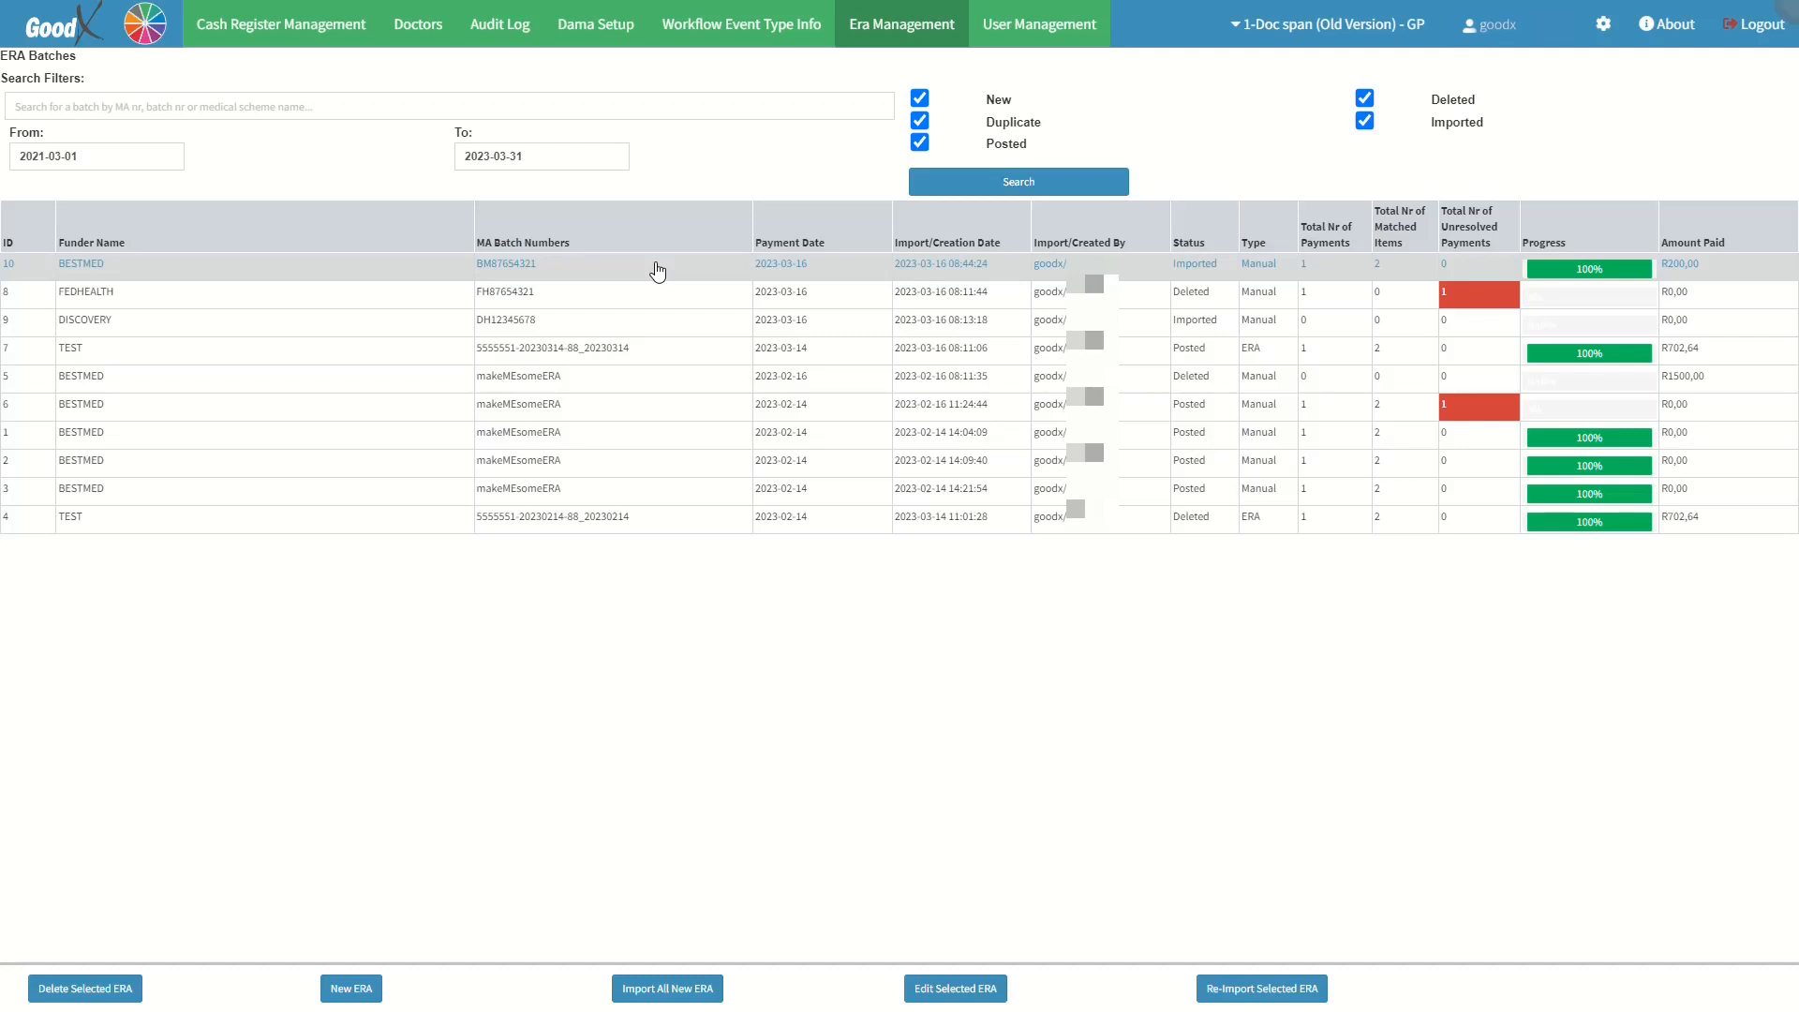
{"action": "left_click", "coordinate": [97, 989]}
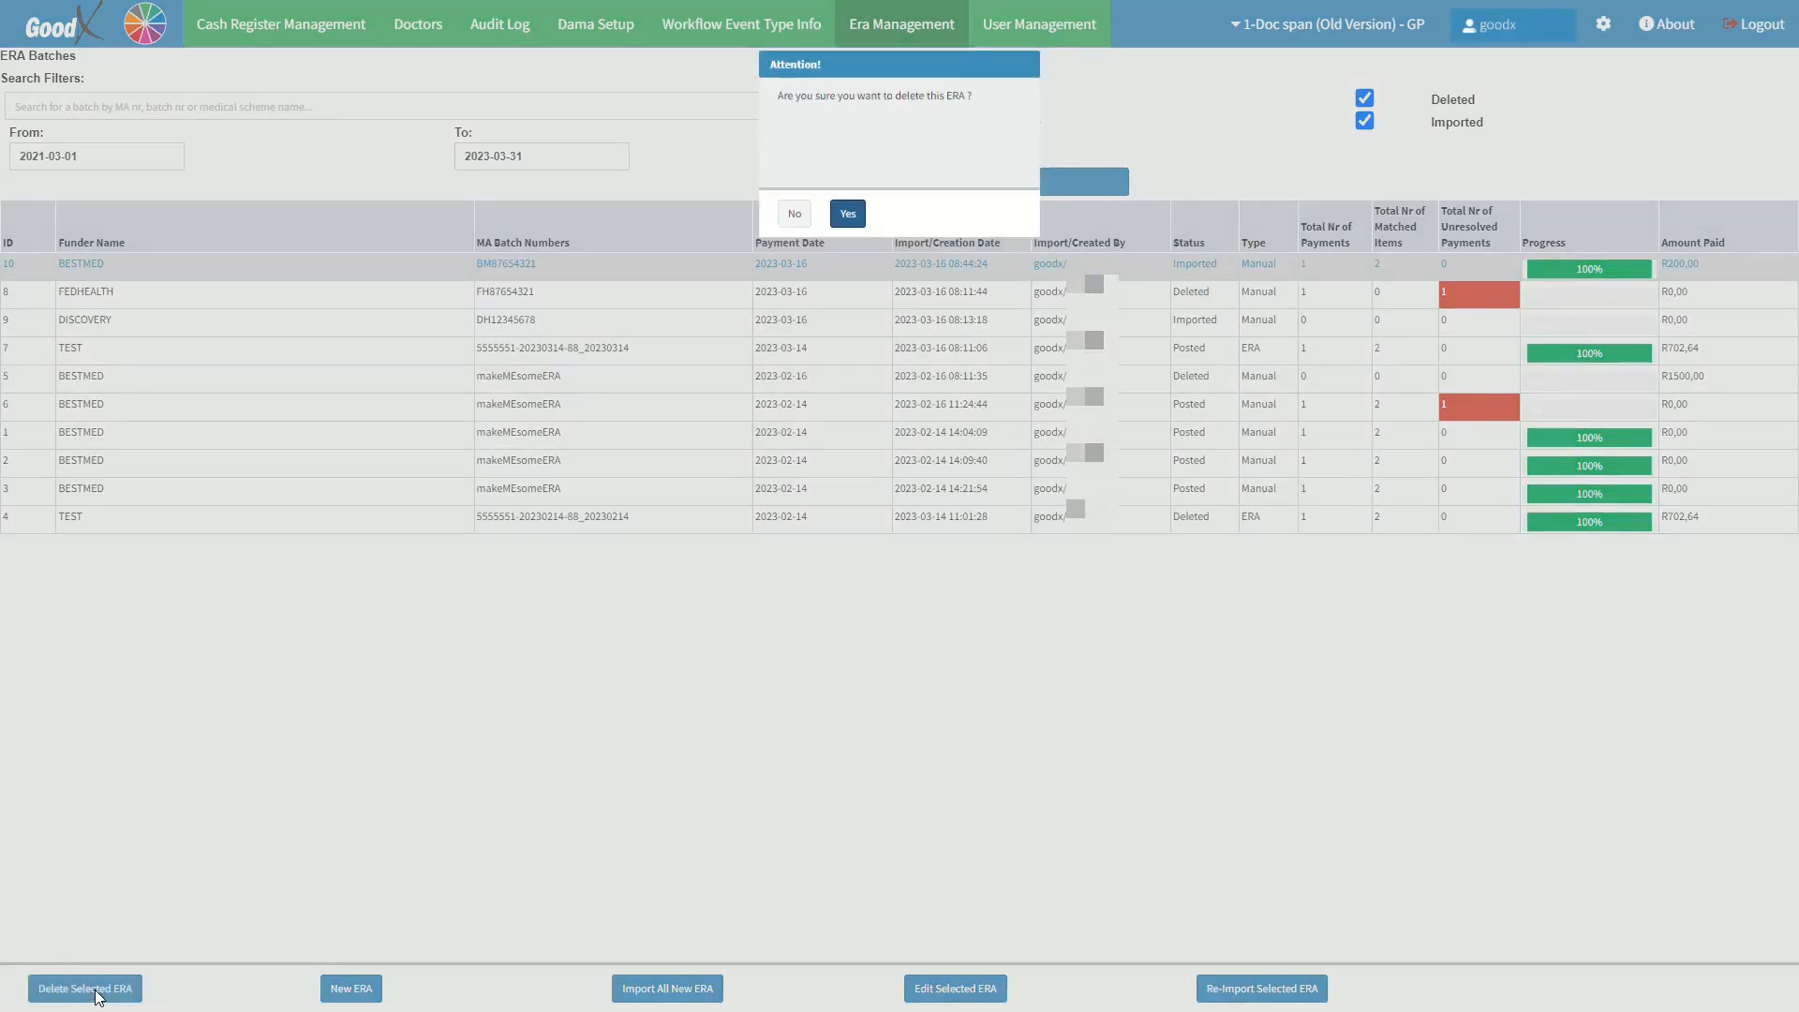
{"action": "left_click", "coordinate": [845, 214]}
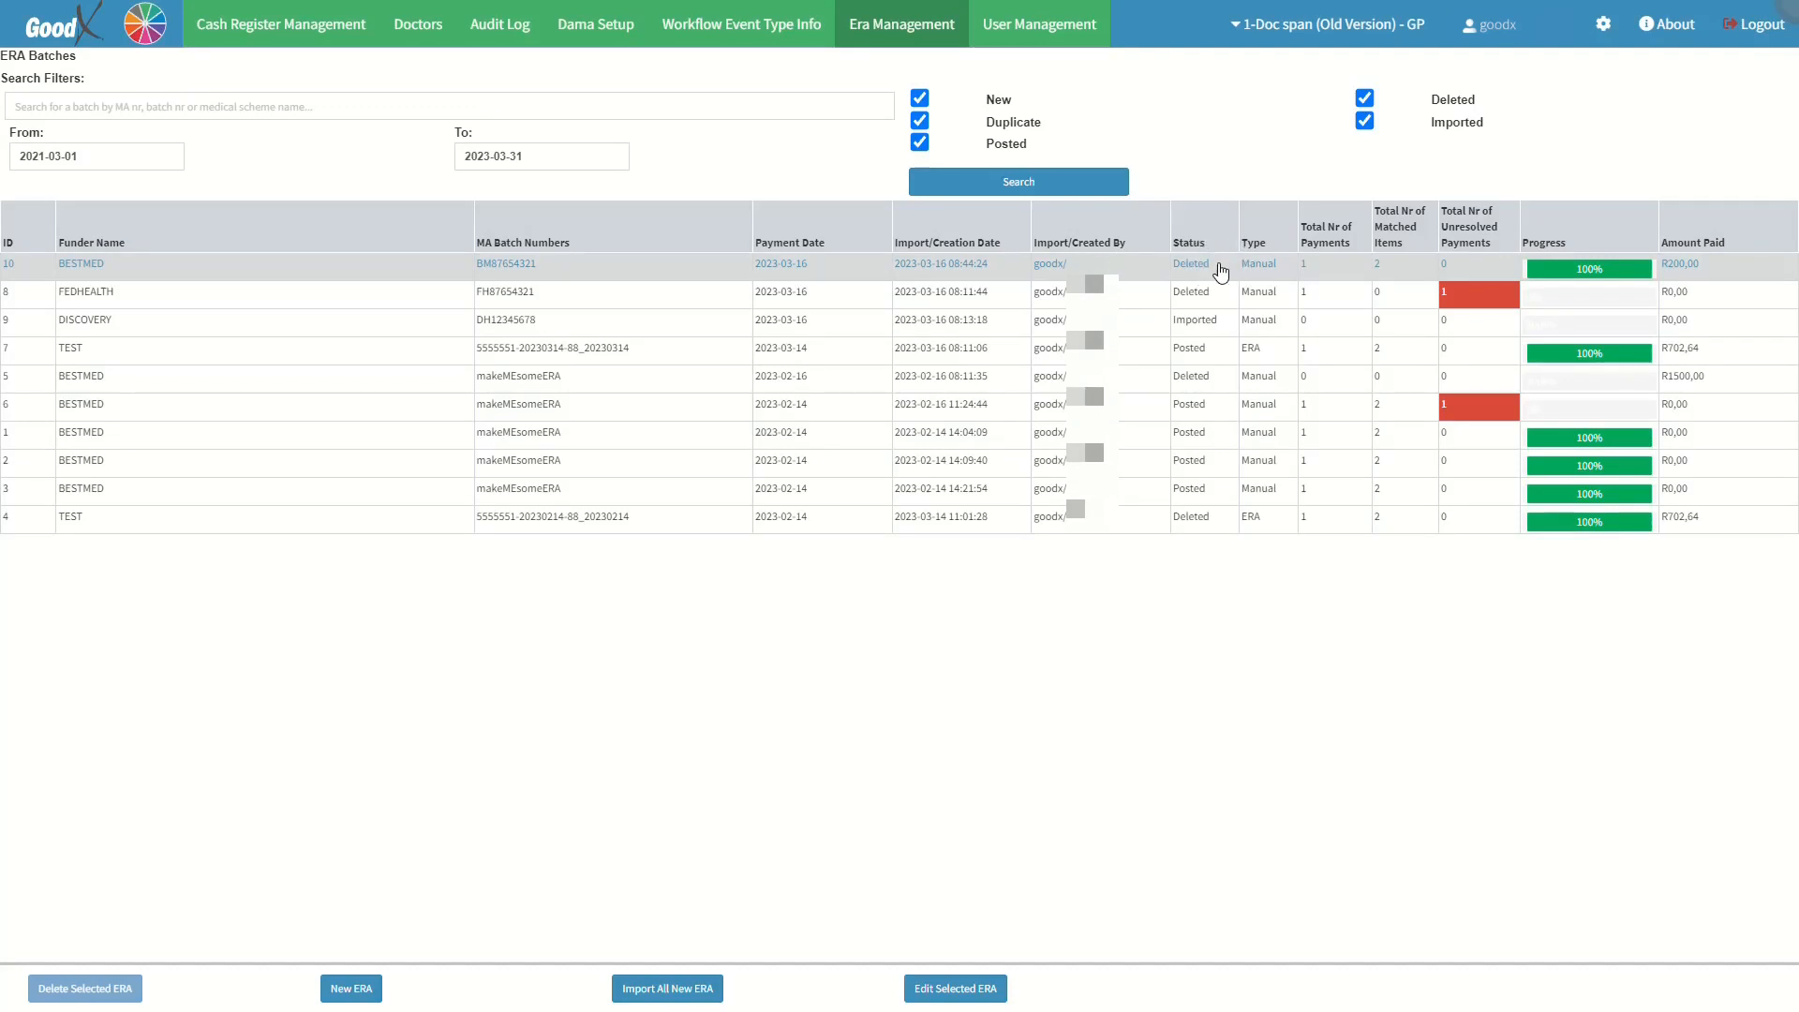
- Select the DISCOVERY batch and review the new, import, edit and re-import actions available for it
{"action": "left_click", "coordinate": [693, 325]}
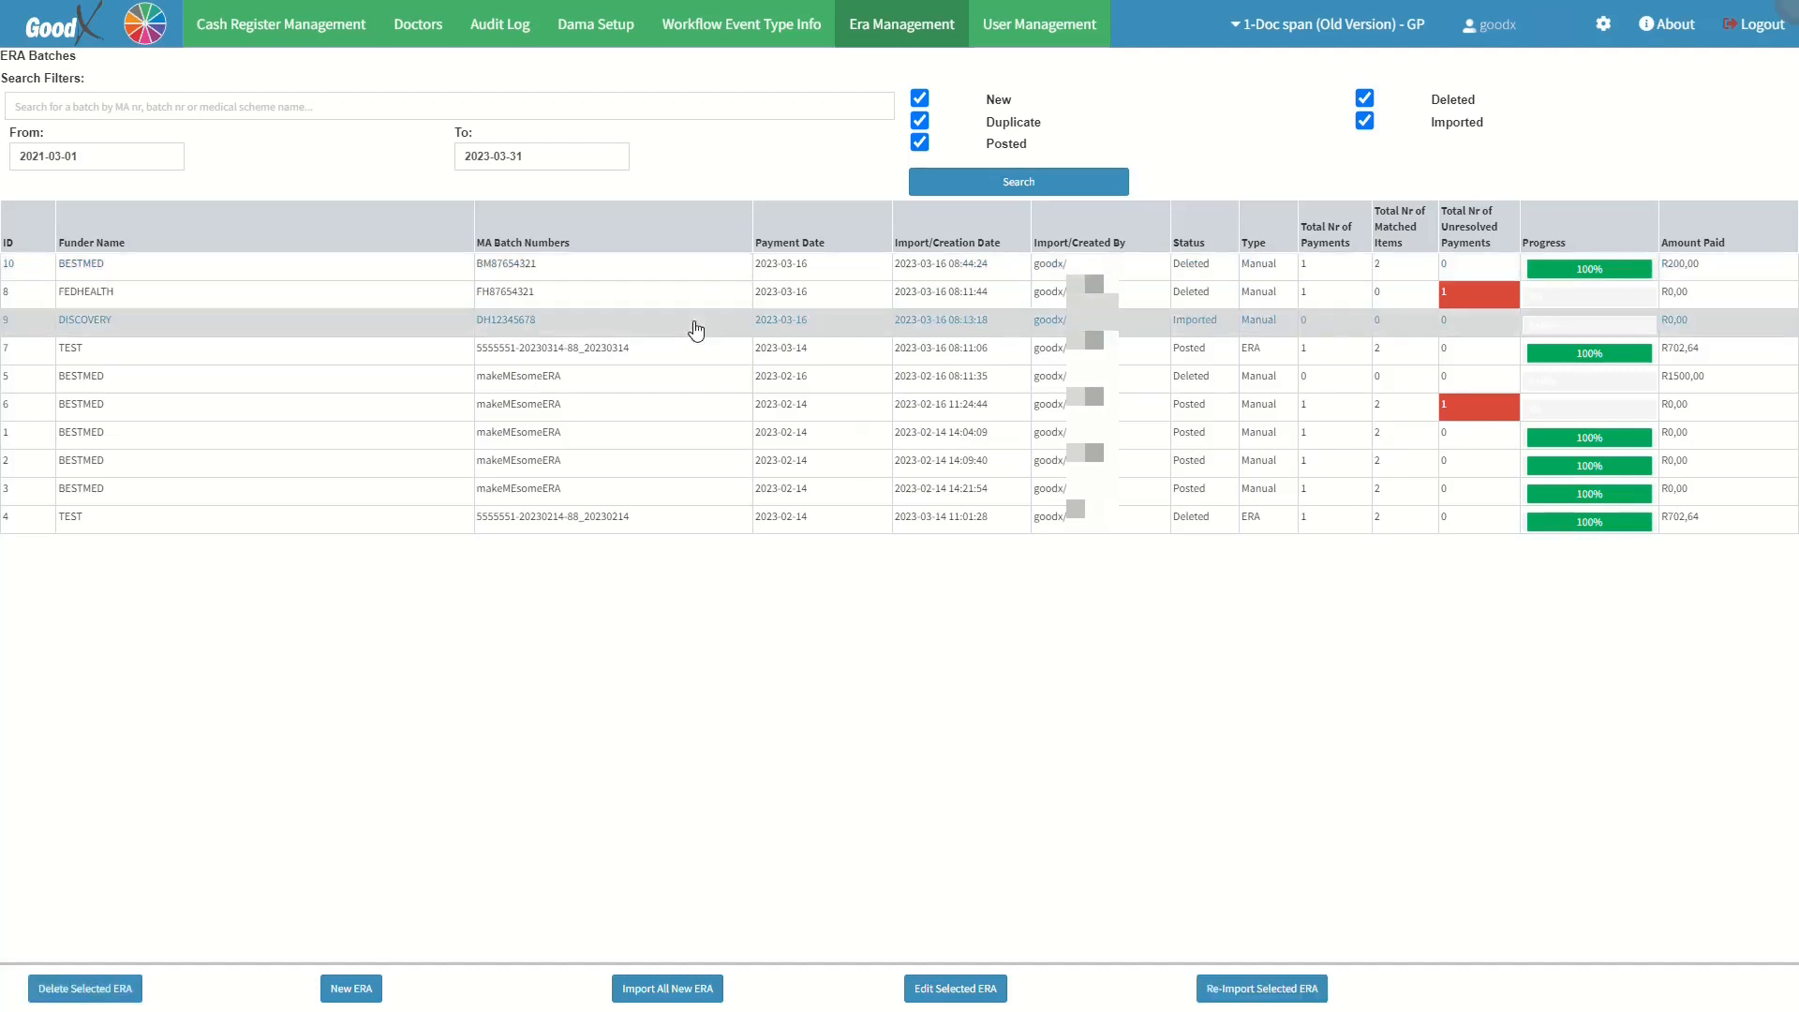
{"action": "left_click", "coordinate": [371, 986]}
{"action": "left_click", "coordinate": [661, 988]}
{"action": "left_click", "coordinate": [964, 986]}
{"action": "left_click", "coordinate": [1259, 982]}
- Create a new ERA and set its Medical Aid Reference Nr to makeMEsomeERA
{"action": "left_click", "coordinate": [359, 991]}
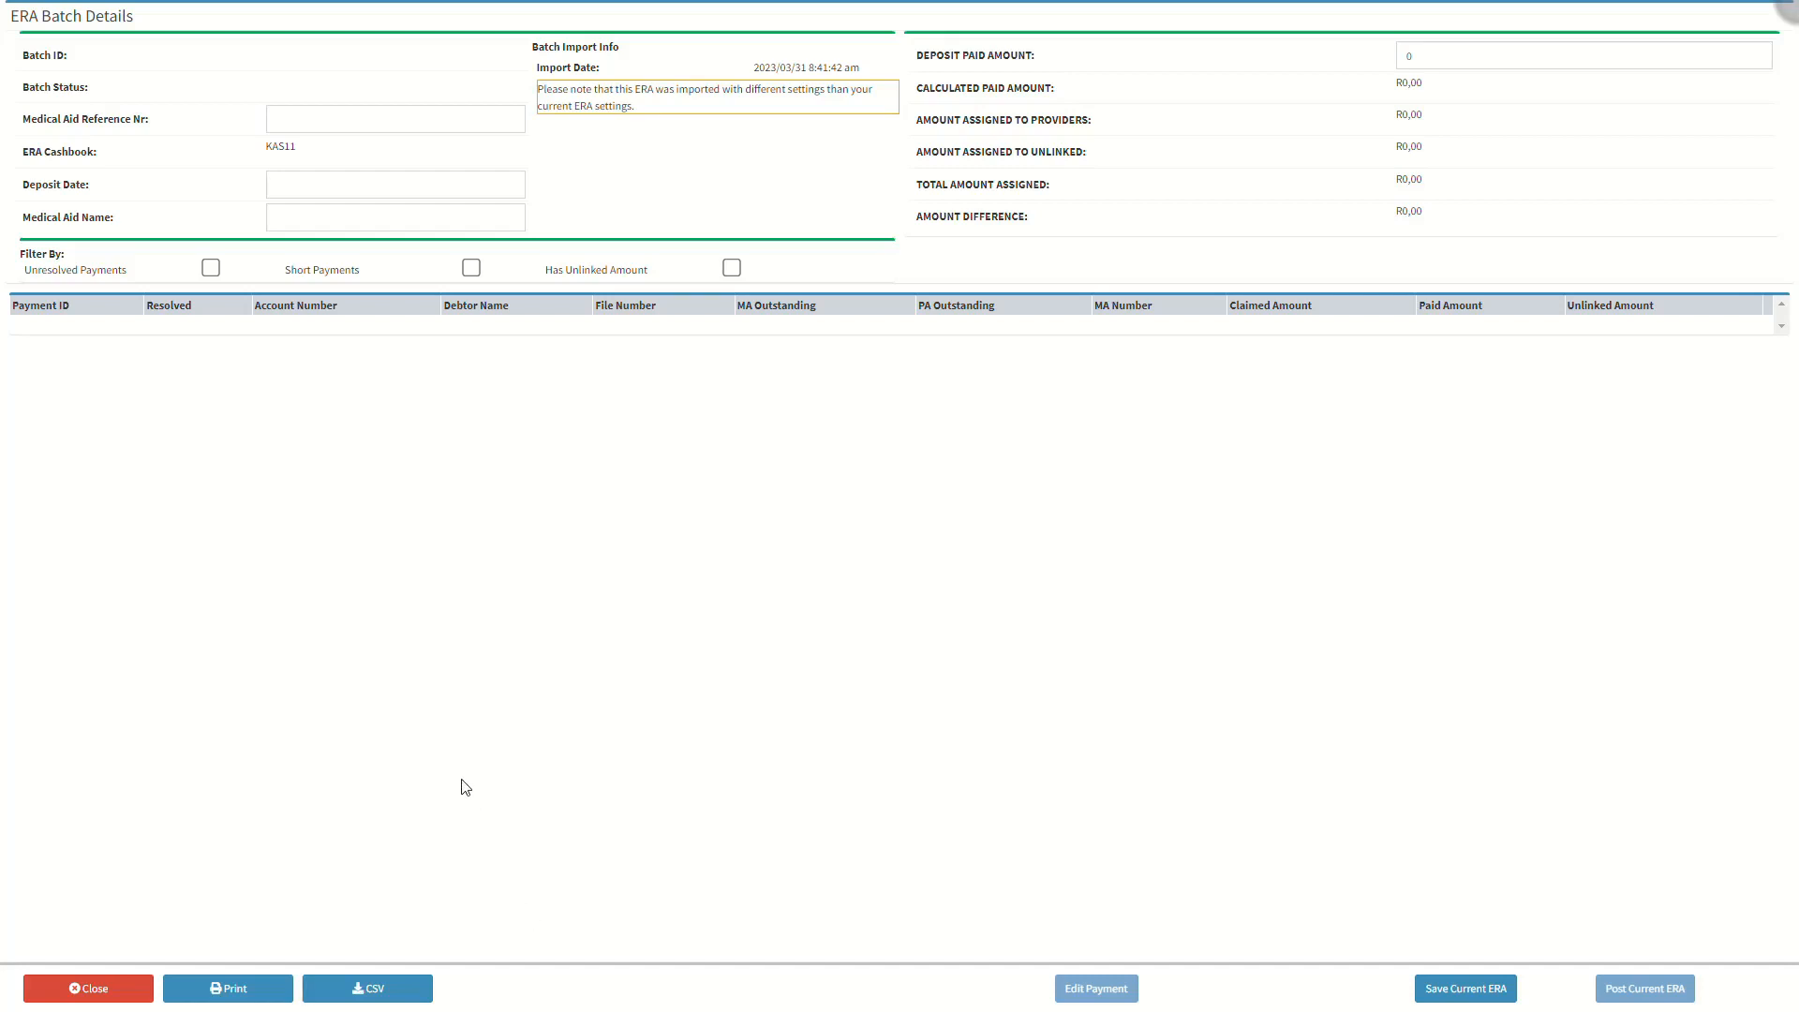
{"action": "left_click", "coordinate": [90, 54]}
{"action": "left_click", "coordinate": [116, 86]}
{"action": "left_click", "coordinate": [274, 119]}
{"action": "type", "text": "makeMEs"}
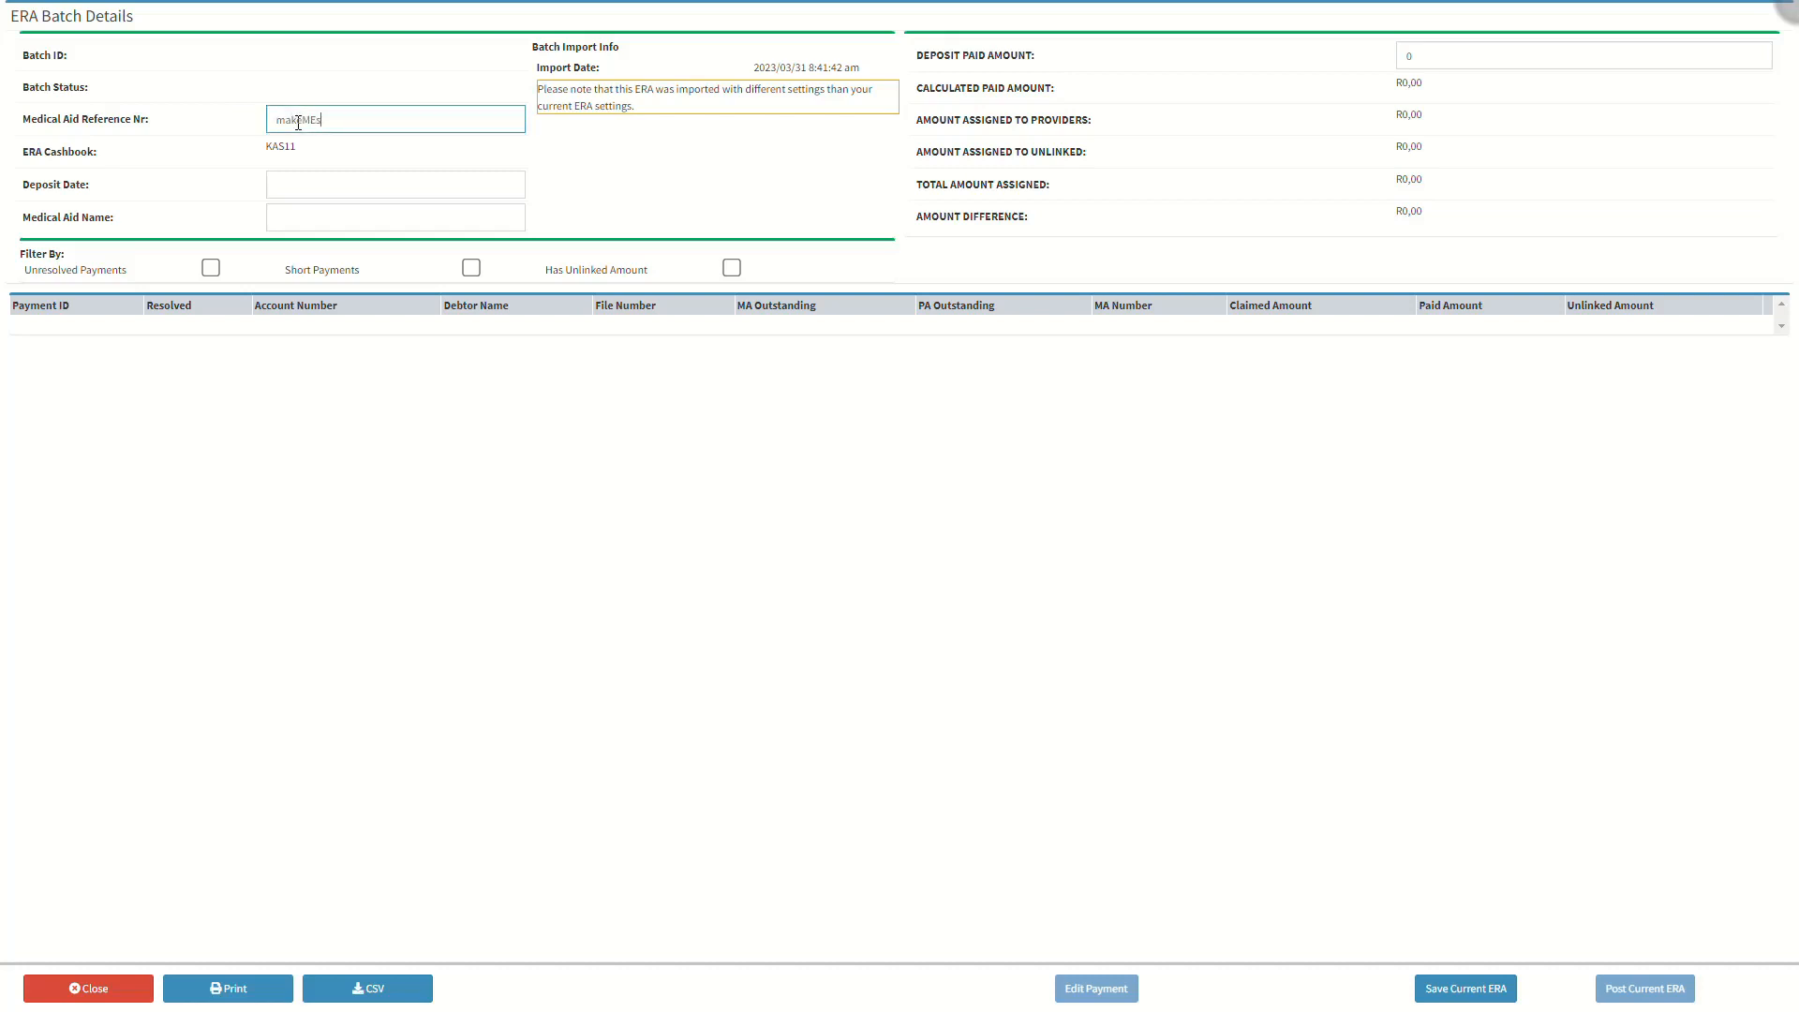
{"action": "type", "text": "omeERA"}
{"action": "left_click", "coordinate": [328, 153]}
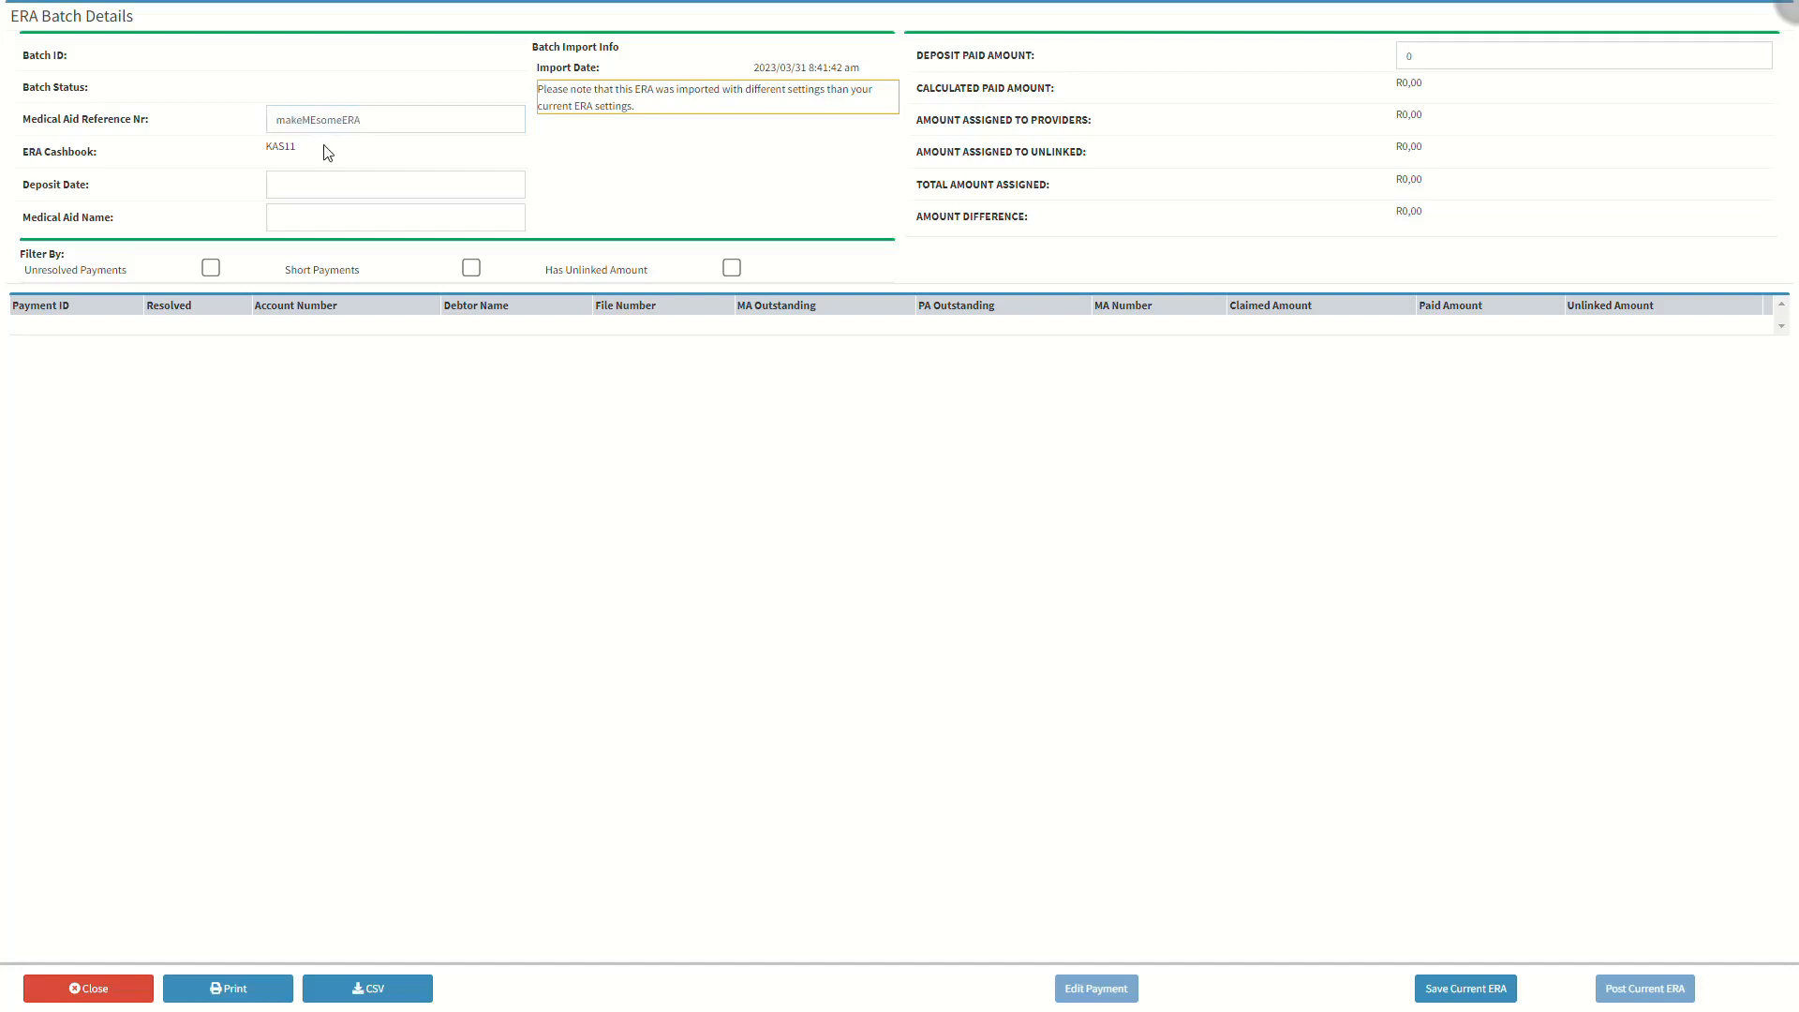
- Set the ERA's deposit date to 2023-03-31 and its medical aid name to BESTMED
{"action": "left_click", "coordinate": [106, 156]}
{"action": "left_click", "coordinate": [298, 184]}
{"action": "left_click", "coordinate": [302, 185]}
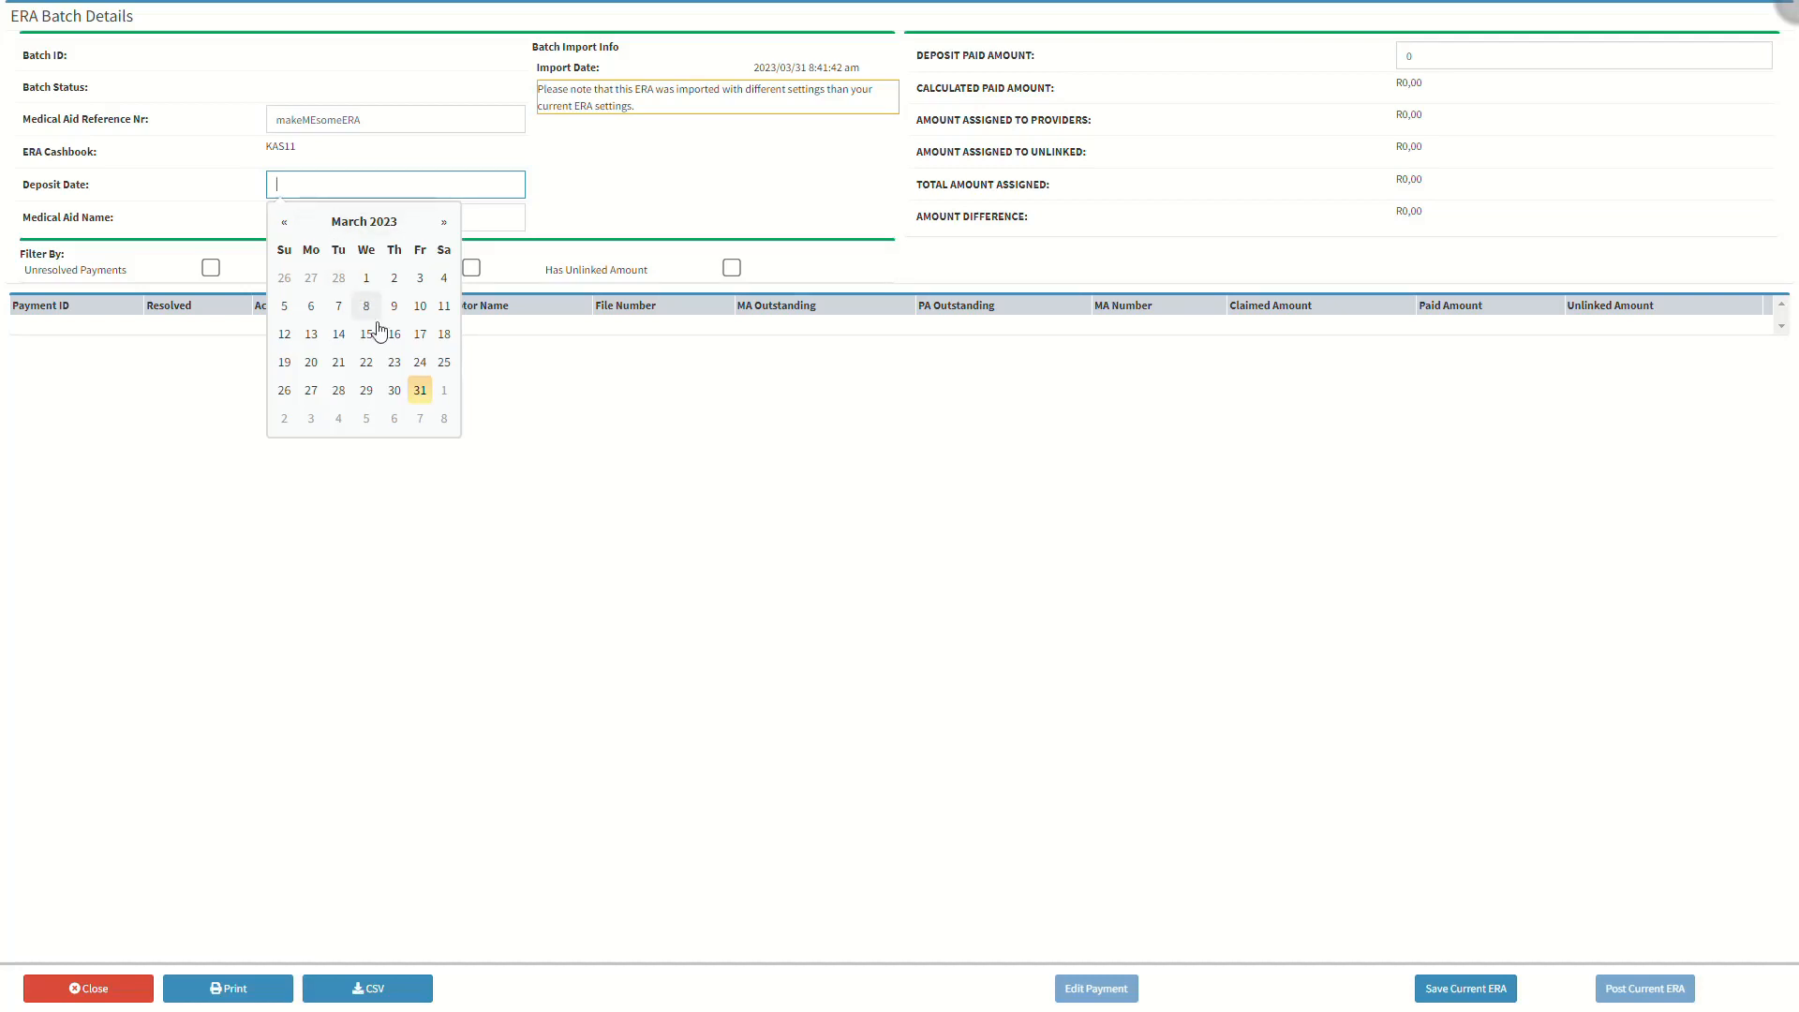
{"action": "left_click", "coordinate": [420, 393]}
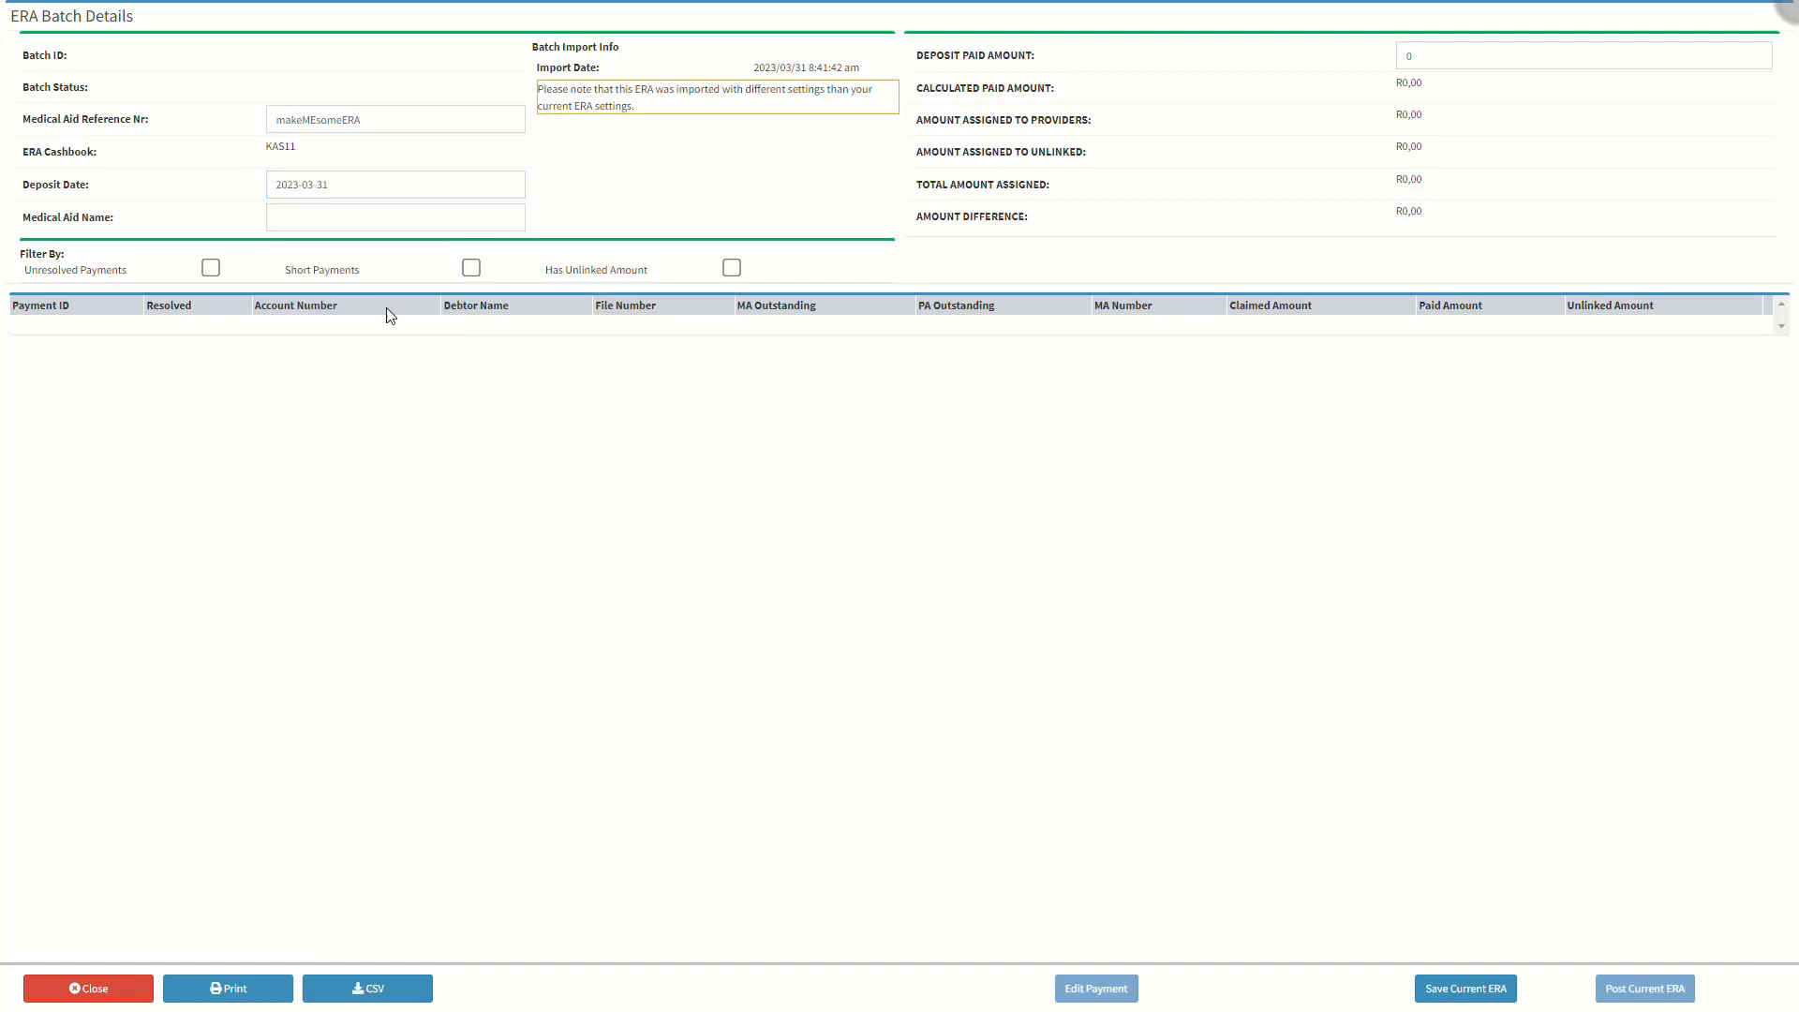
{"action": "left_click", "coordinate": [338, 221]}
{"action": "left_click", "coordinate": [338, 222]}
{"action": "type", "text": "BESTMED"}
{"action": "left_click", "coordinate": [554, 222]}
- Set the ERA's deposit paid amount to 250
{"action": "left_click", "coordinate": [1450, 56]}
{"action": "type", "text": "250"}
{"action": "left_click", "coordinate": [1385, 60]}
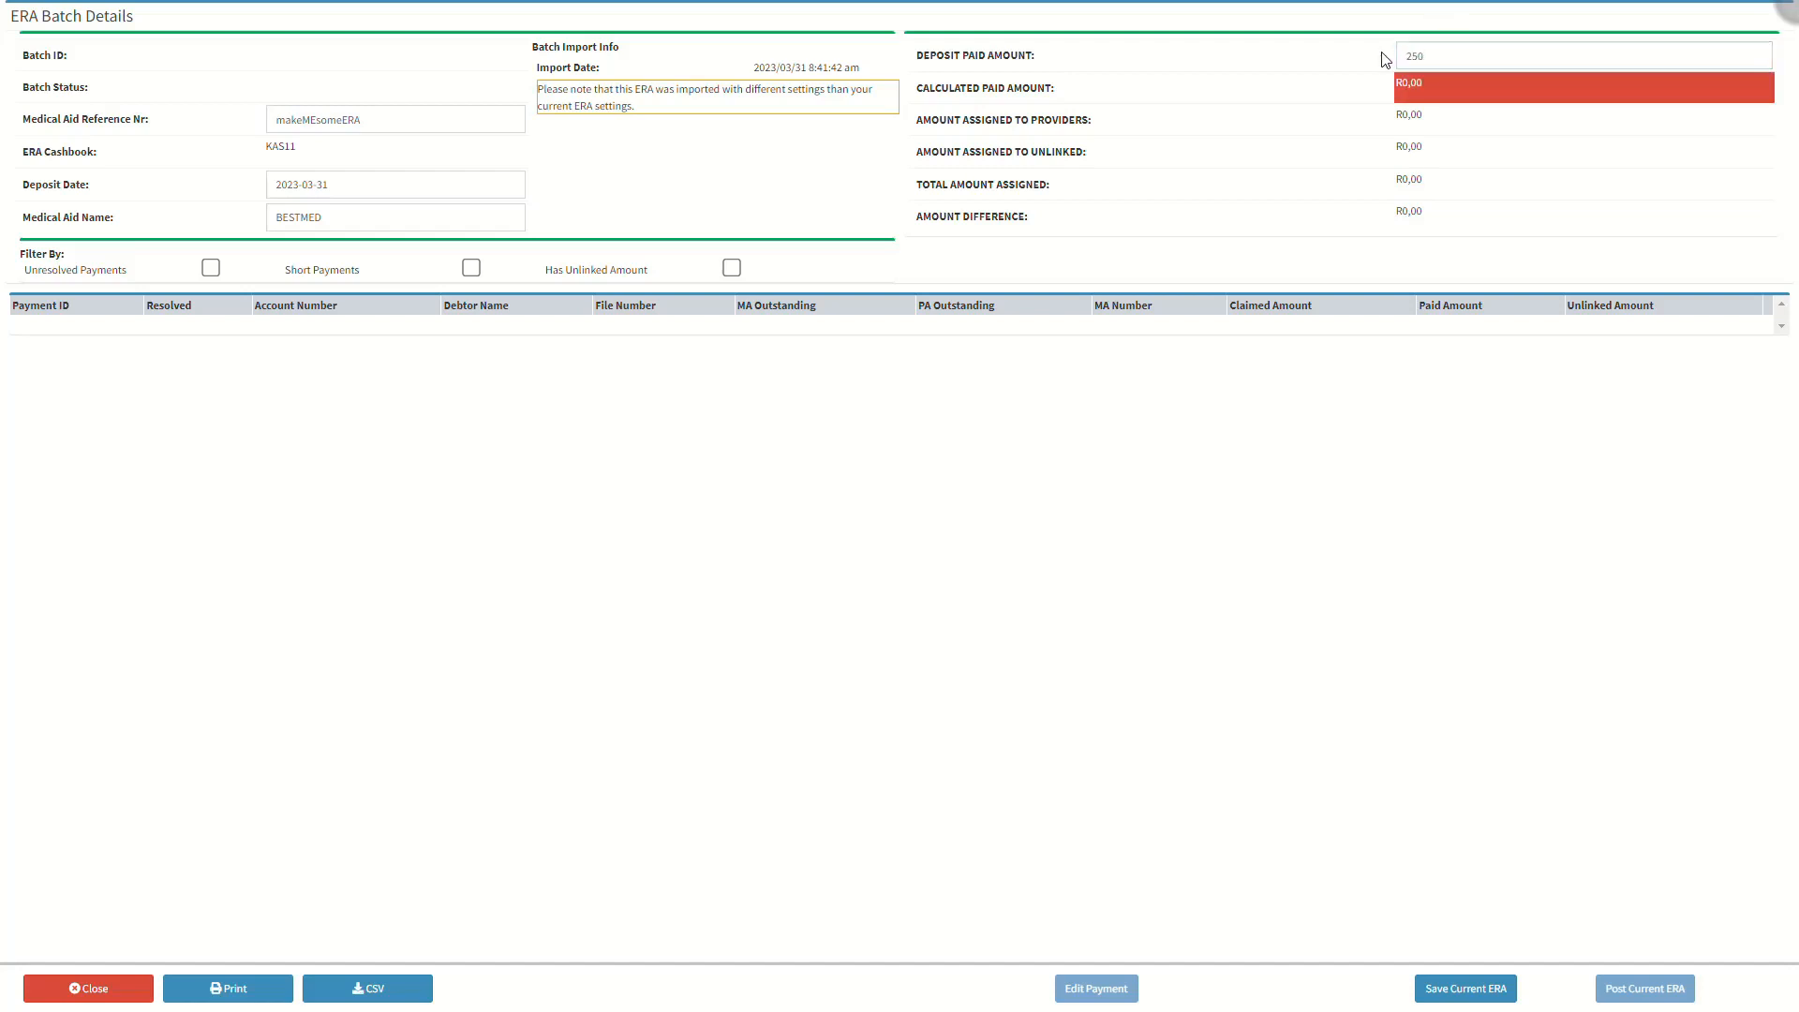
- Examine the calculated, assigned and difference amounts and the unresolved, short and unlinked payment filters
{"action": "left_click", "coordinate": [1134, 91]}
{"action": "left_click", "coordinate": [1130, 122]}
{"action": "left_click", "coordinate": [1130, 154]}
{"action": "left_click", "coordinate": [1127, 183]}
{"action": "left_click", "coordinate": [1126, 217]}
{"action": "left_click", "coordinate": [167, 278]}
{"action": "left_click", "coordinate": [382, 268]}
{"action": "left_click", "coordinate": [669, 273]}
- Save the new ERA and add a new payment to it
{"action": "left_click", "coordinate": [1437, 987]}
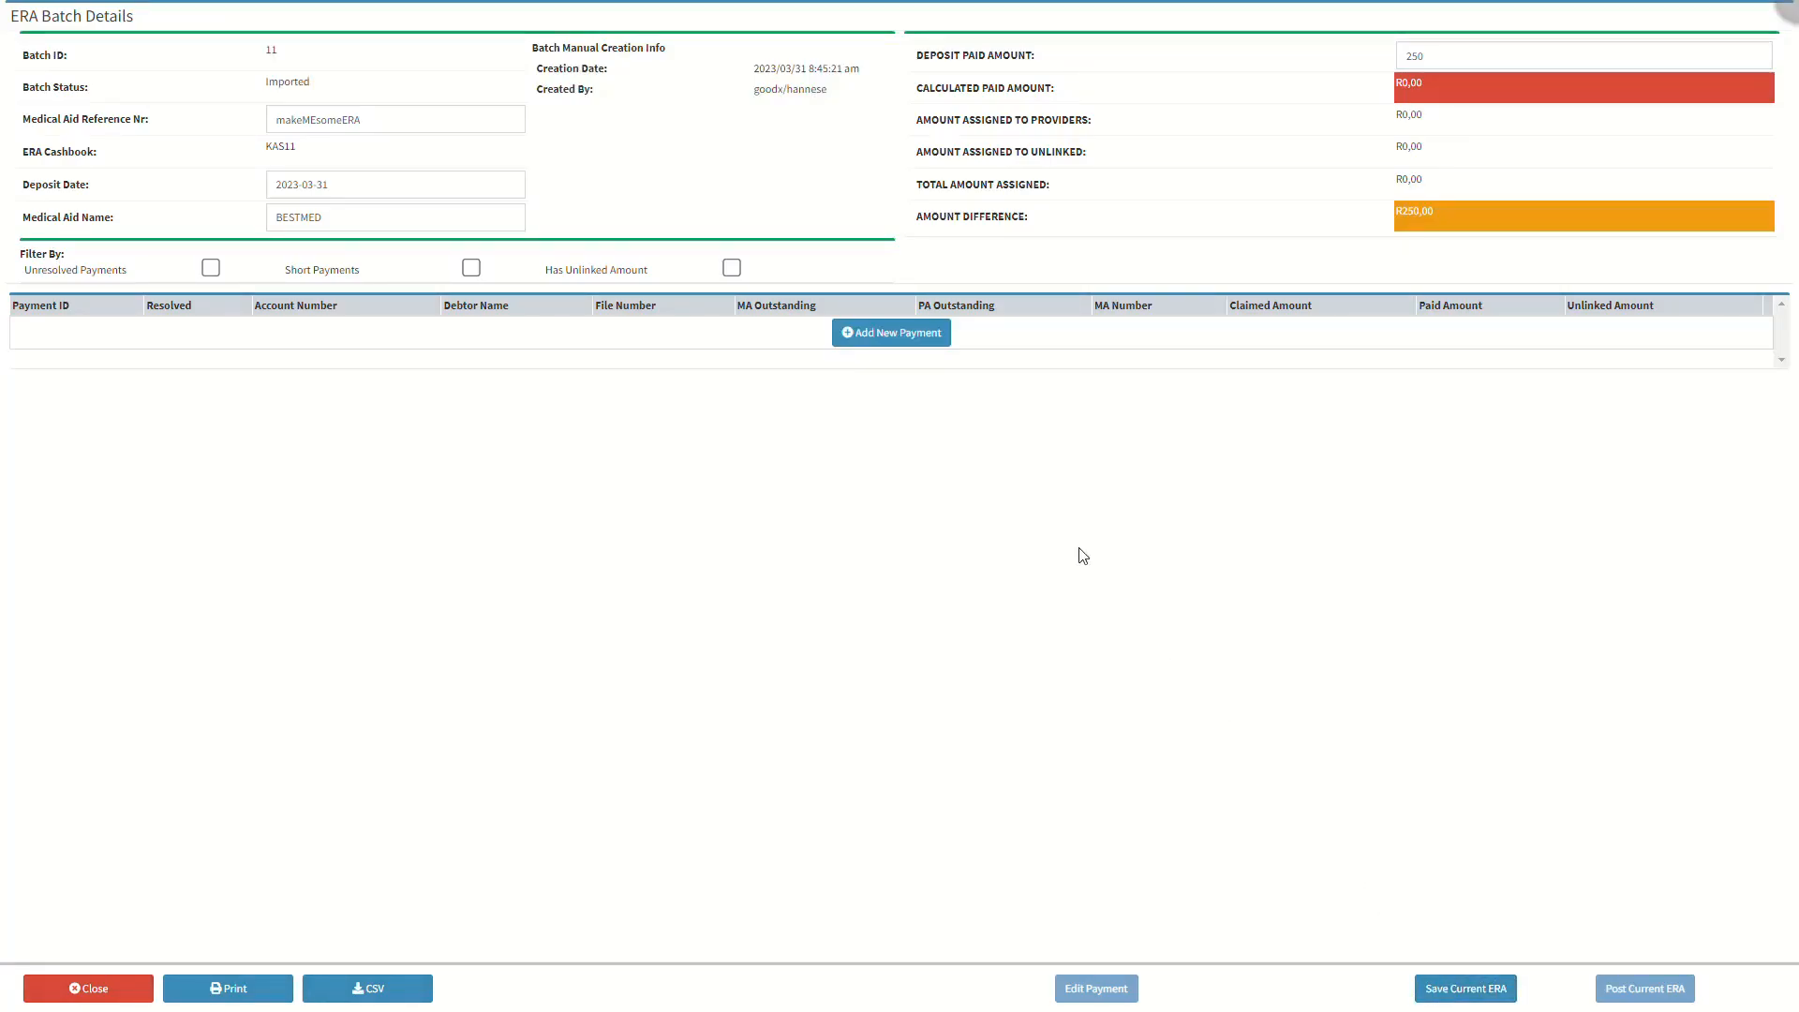
{"action": "left_click", "coordinate": [859, 335]}
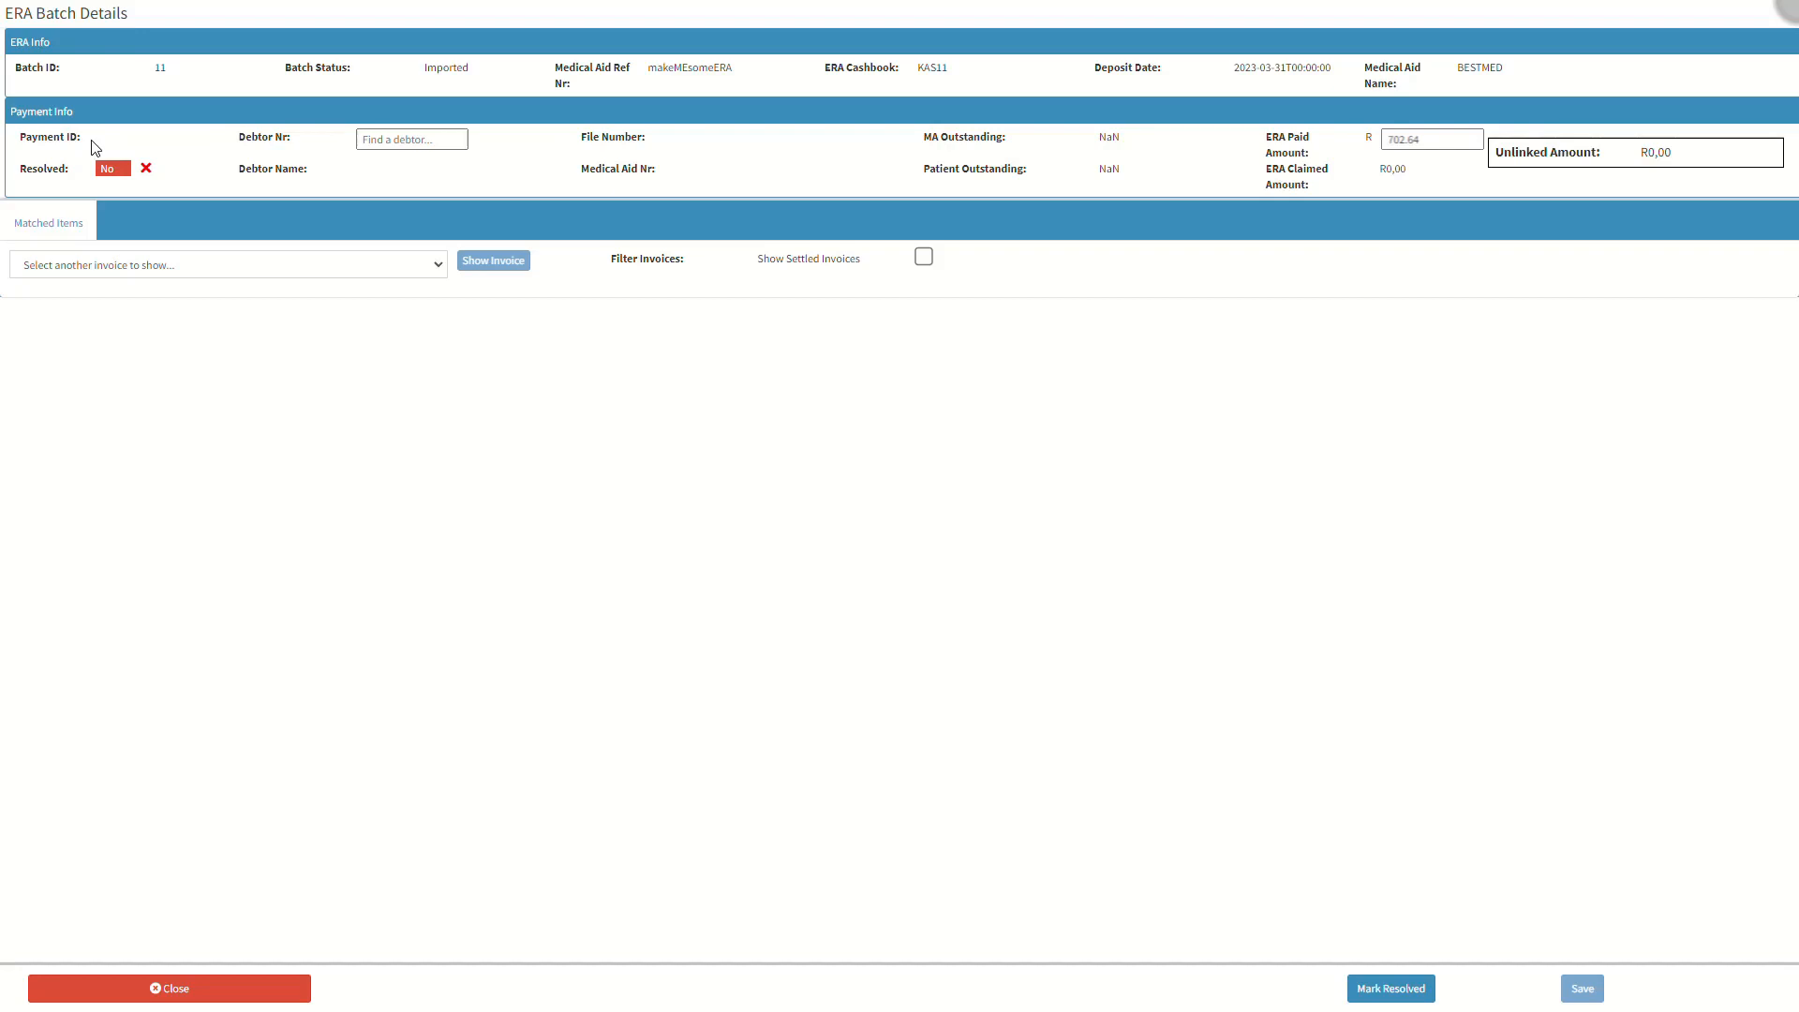
- Find the BESTMED debtor by first name and assign the matching debtor to the payment
{"action": "left_click", "coordinate": [306, 139]}
{"action": "left_click", "coordinate": [382, 136]}
{"action": "type", "text": "SIM"}
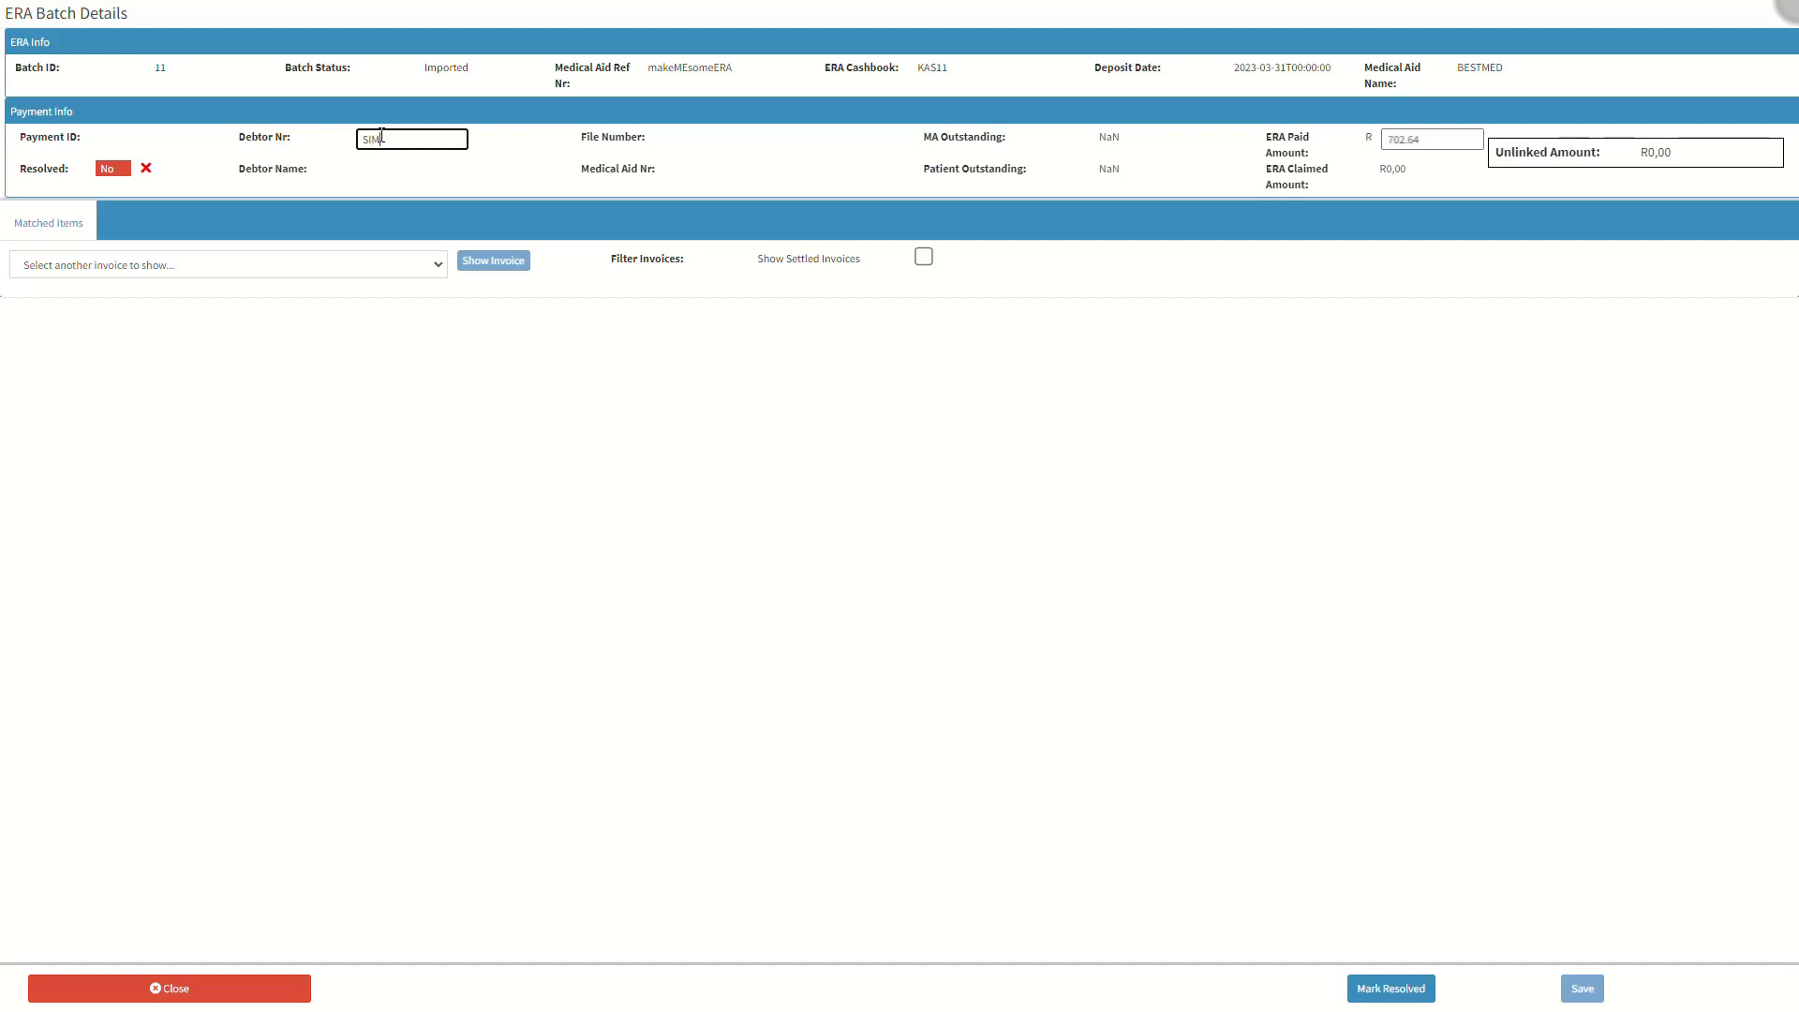
{"action": "type", "text": "ON"}
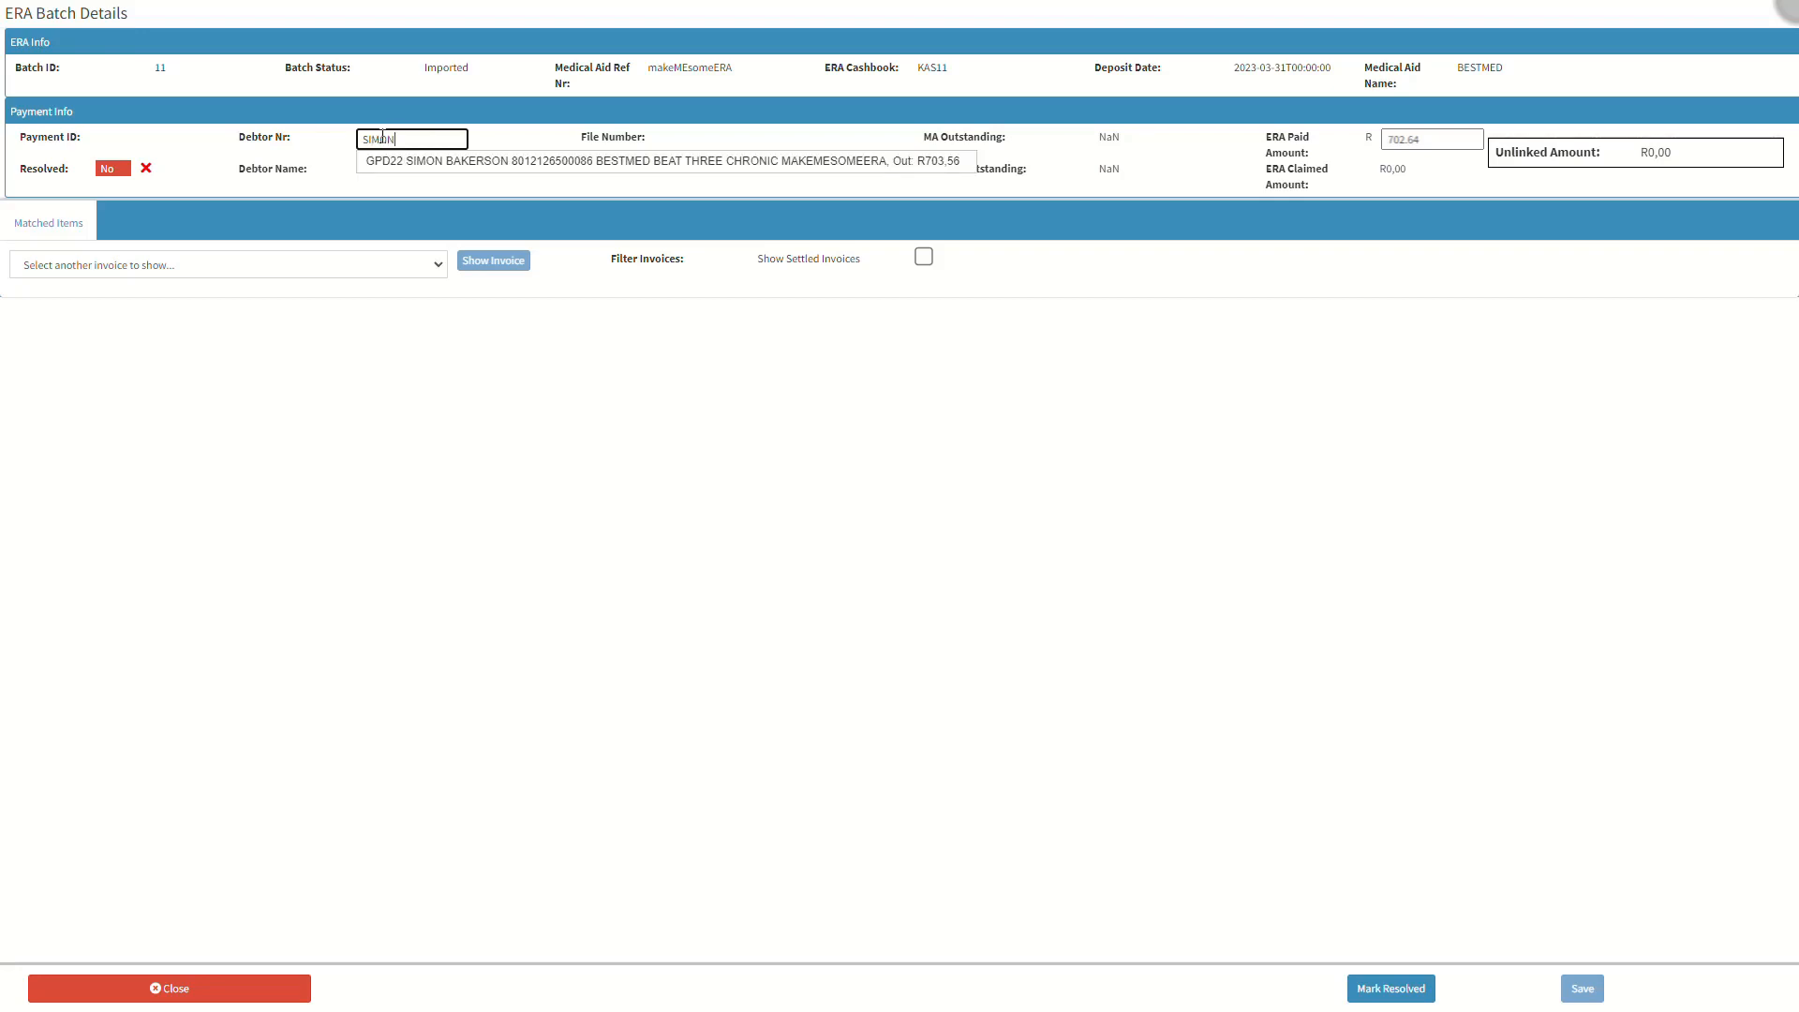
{"action": "left_click", "coordinate": [409, 161]}
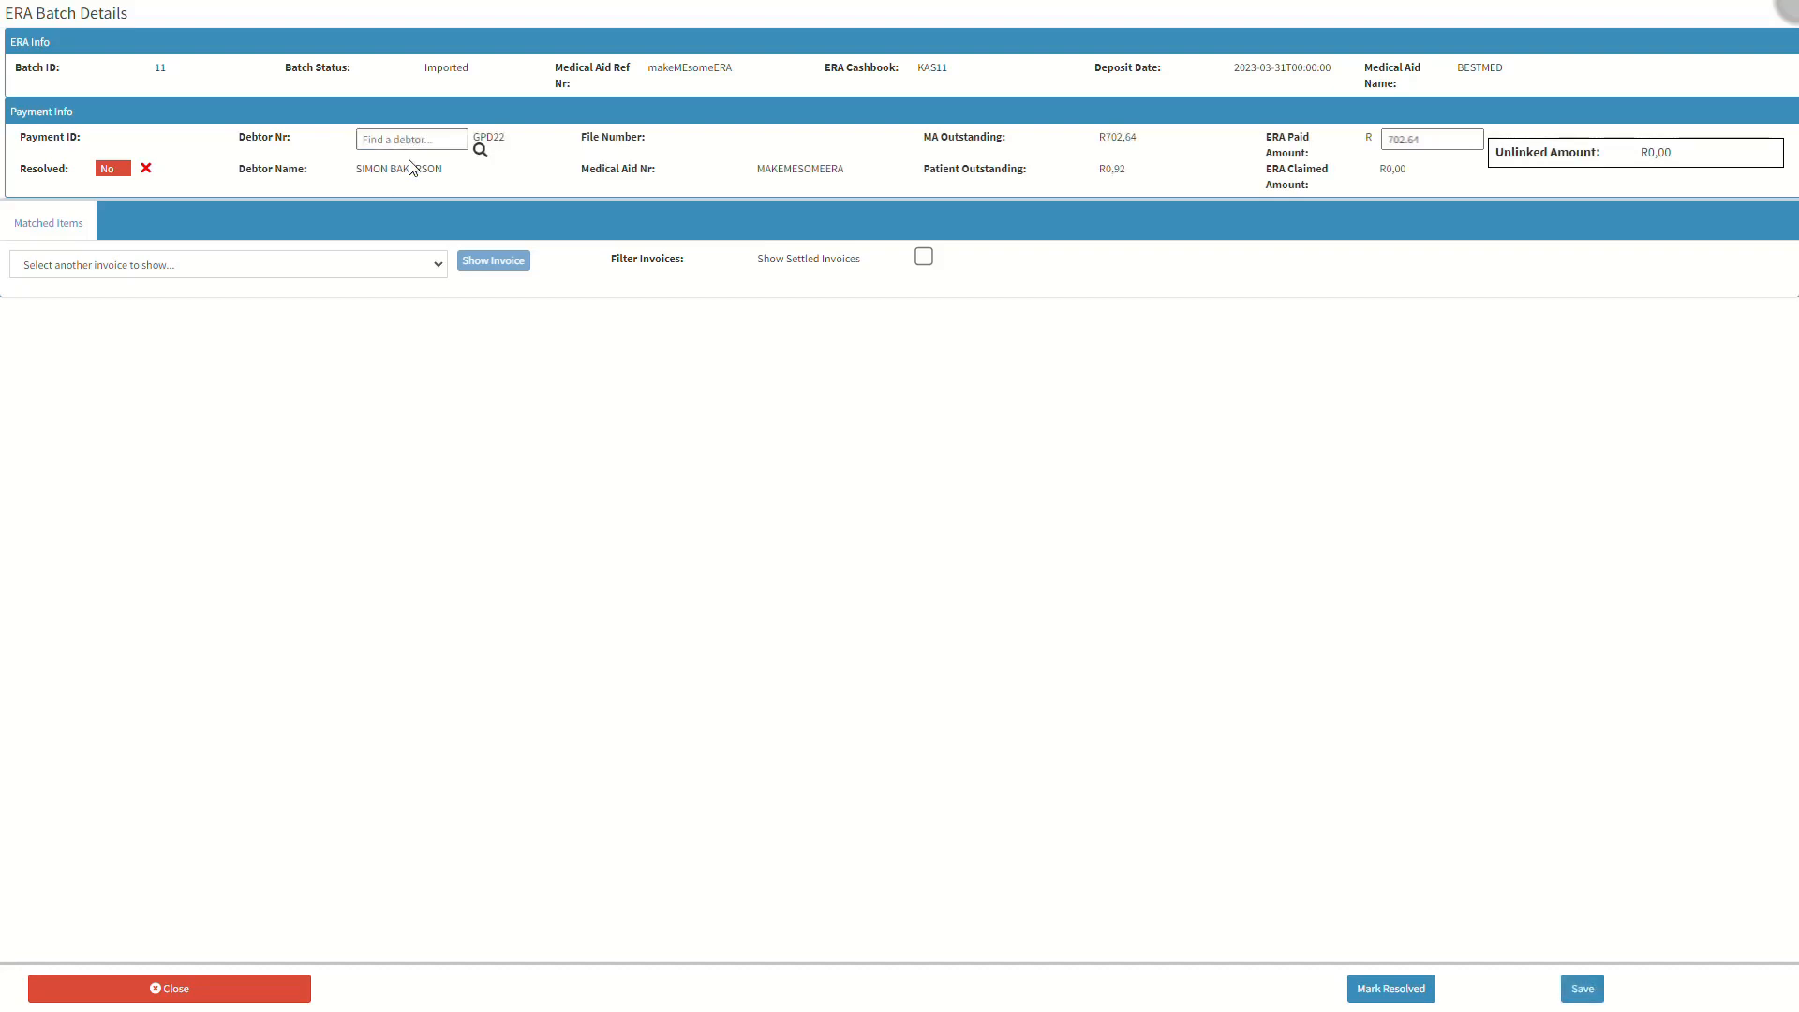
- Examine the payment info, including file number, outstanding amounts, ERA paid and claimed amounts, resolved status and unlinked amount
{"action": "left_click", "coordinate": [651, 141]}
{"action": "left_click", "coordinate": [1027, 142]}
{"action": "left_click", "coordinate": [1341, 139]}
{"action": "left_click", "coordinate": [77, 170]}
{"action": "left_click", "coordinate": [323, 170]}
{"action": "left_click", "coordinate": [678, 168]}
{"action": "left_click", "coordinate": [1046, 172]}
{"action": "left_click", "coordinate": [1349, 177]}
{"action": "left_click", "coordinate": [1615, 157]}
{"action": "left_click", "coordinate": [118, 221]}
- Show the first listed invoice, dated 2023-03-14, in the payment's matched items
{"action": "left_click", "coordinate": [189, 267]}
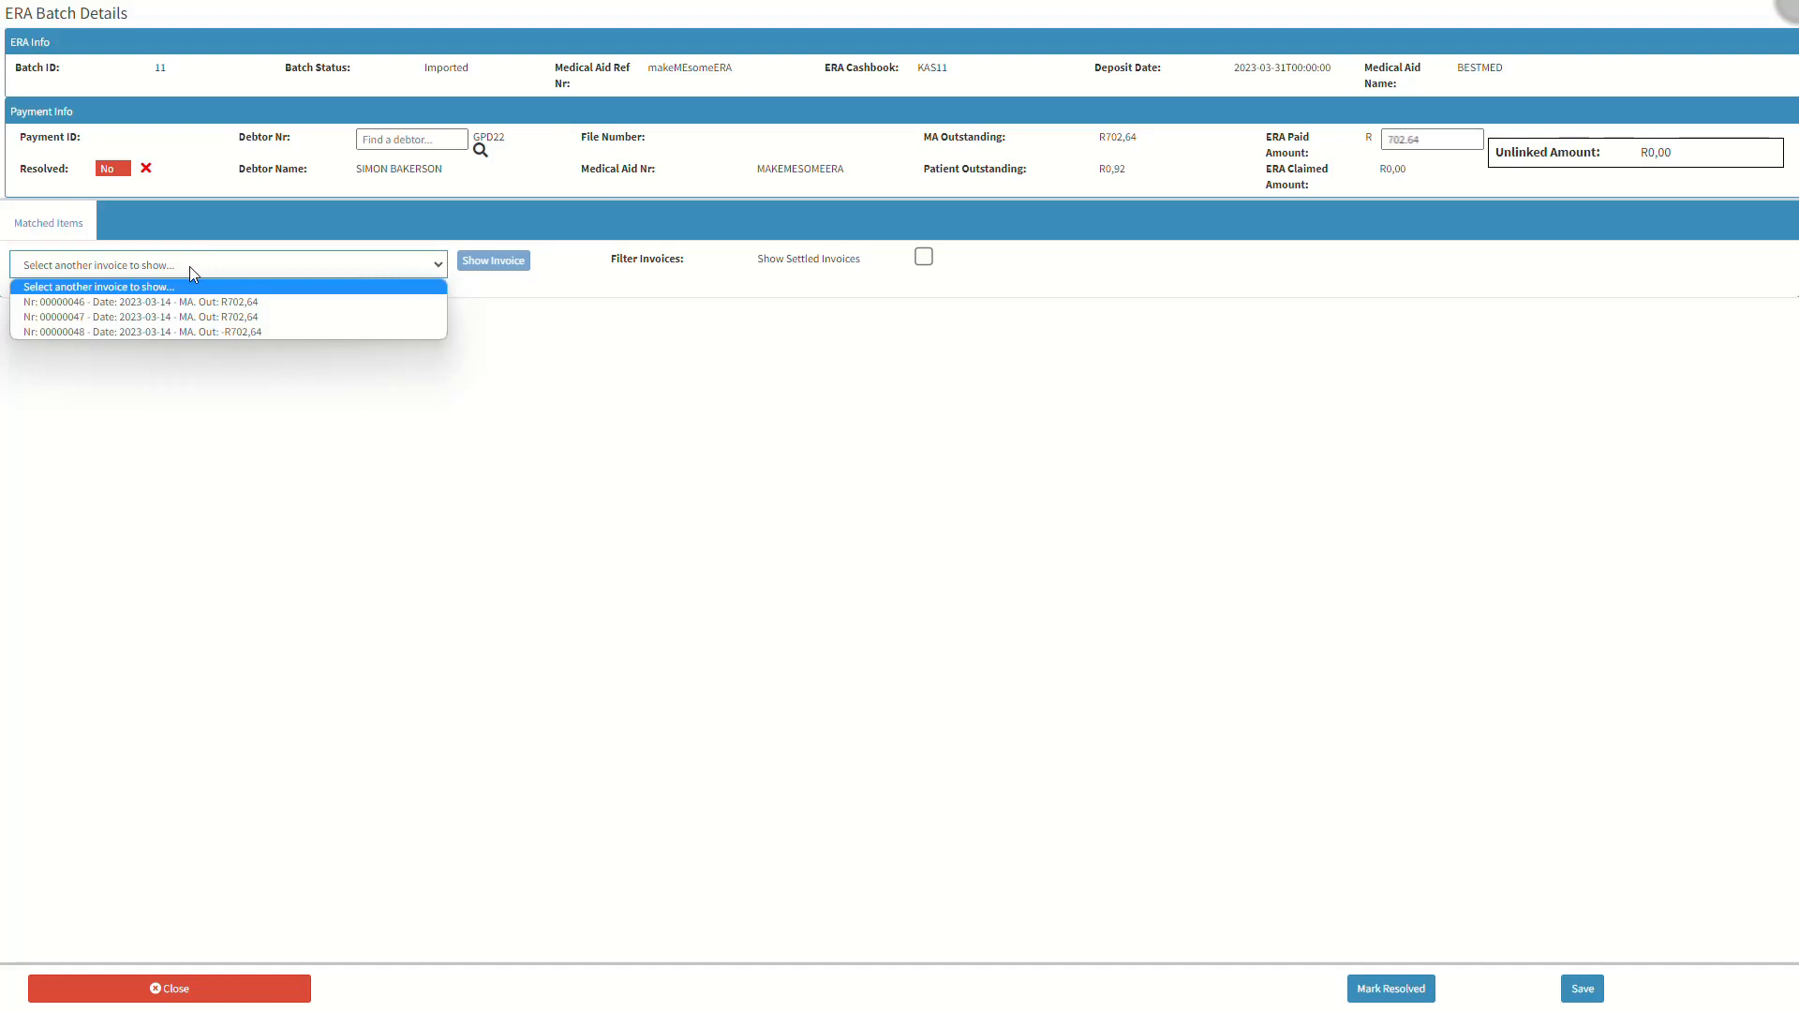
{"action": "left_click", "coordinate": [193, 303]}
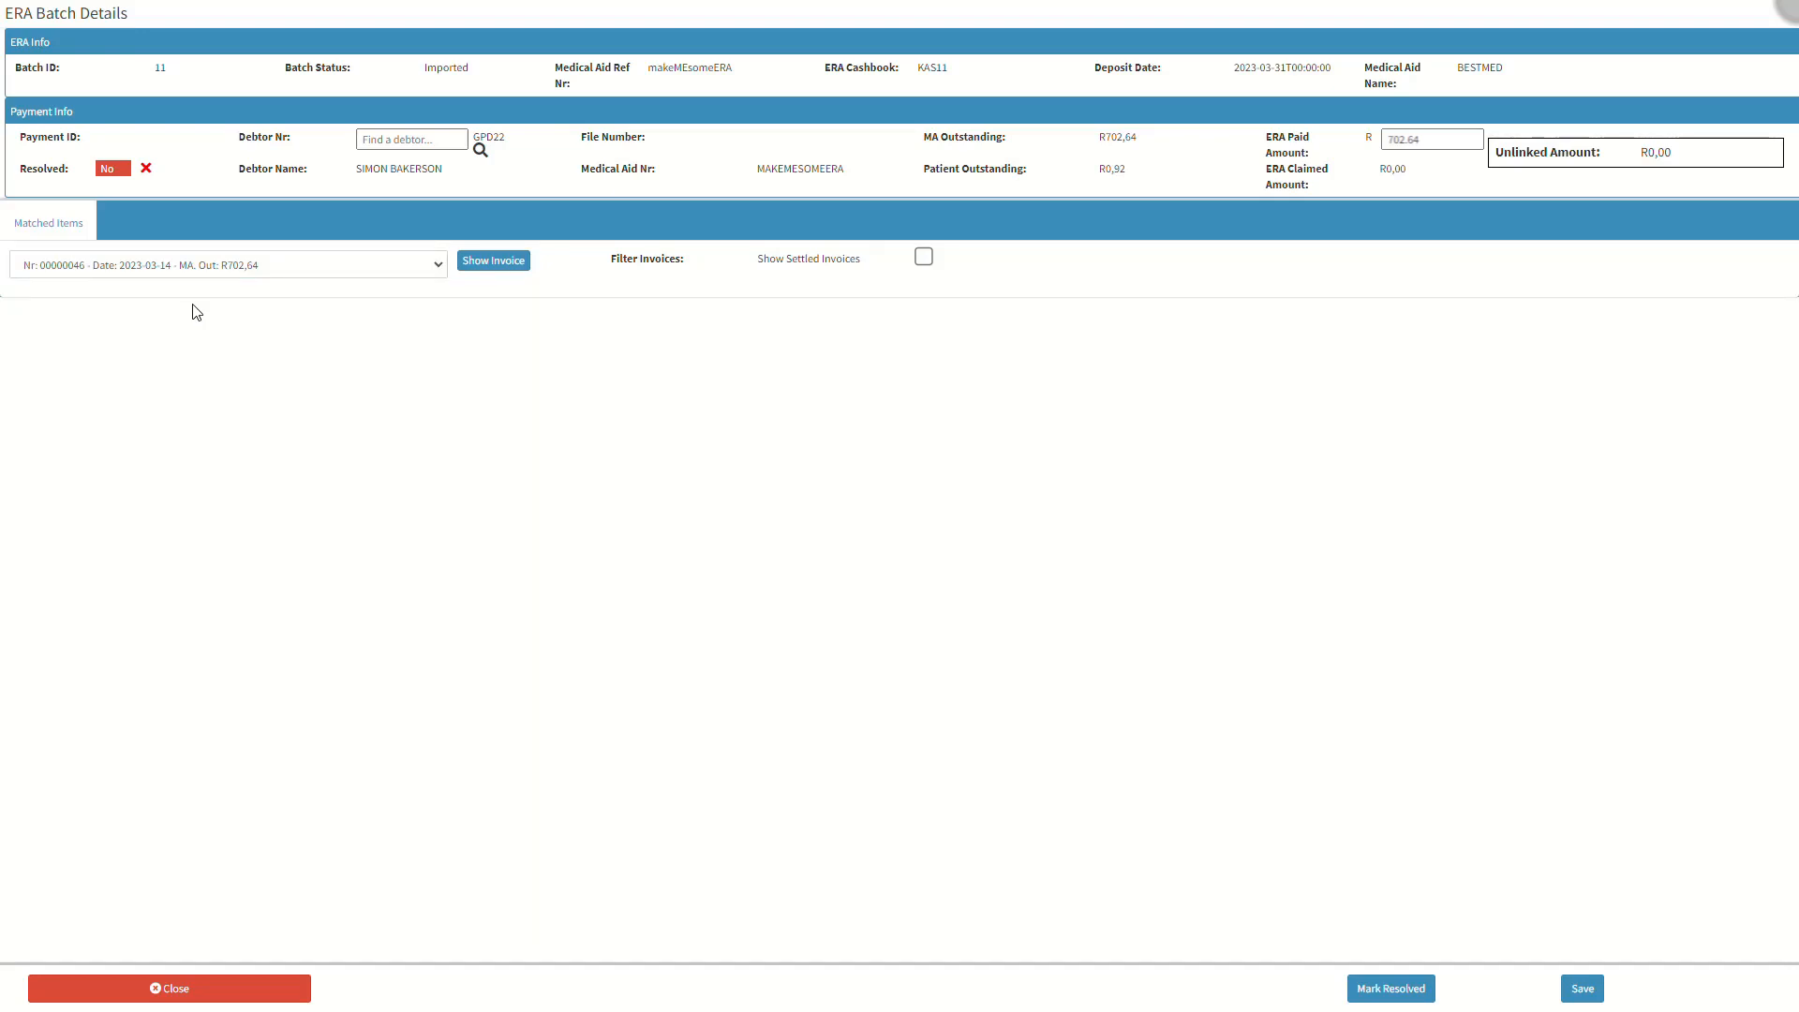
{"action": "left_click", "coordinate": [480, 269]}
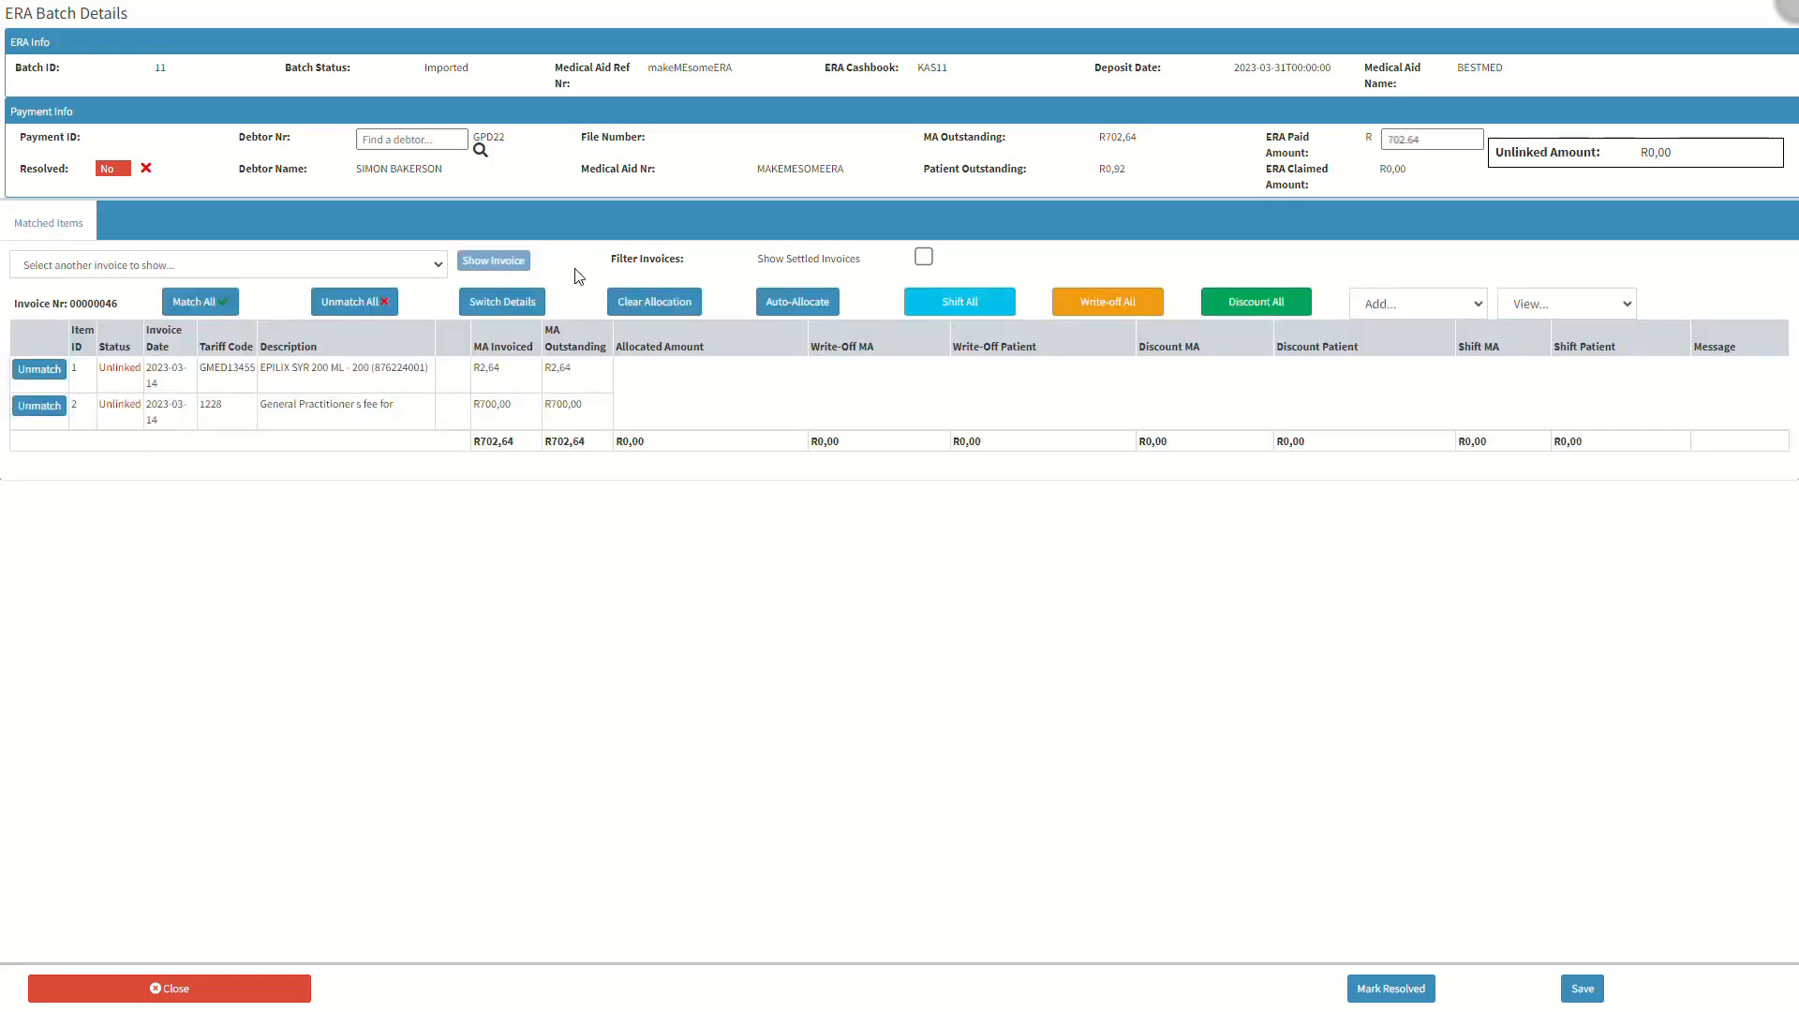
{"action": "left_click", "coordinate": [873, 262]}
{"action": "left_click", "coordinate": [239, 301]}
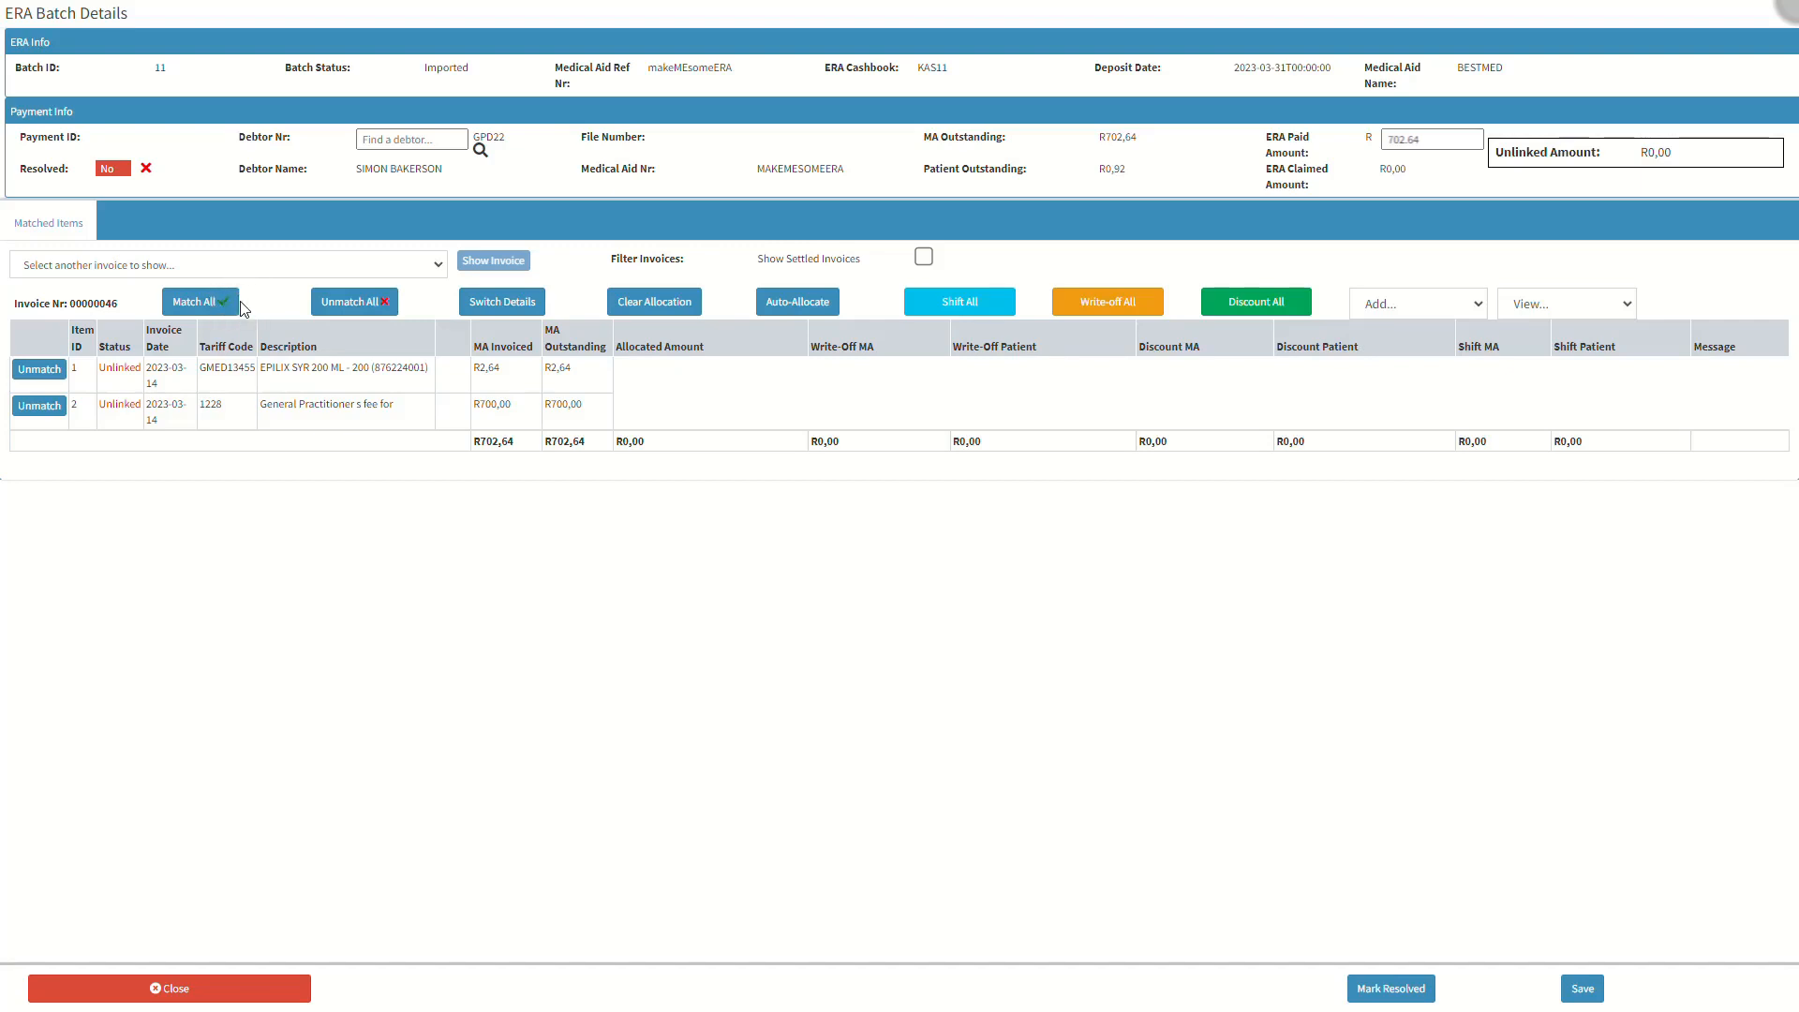
- Examine the invoice's bulk actions for unmatching, switching details, clearing and auto-allocating, shifting, writing off and discounting, plus the Add options
{"action": "left_click", "coordinate": [404, 301]}
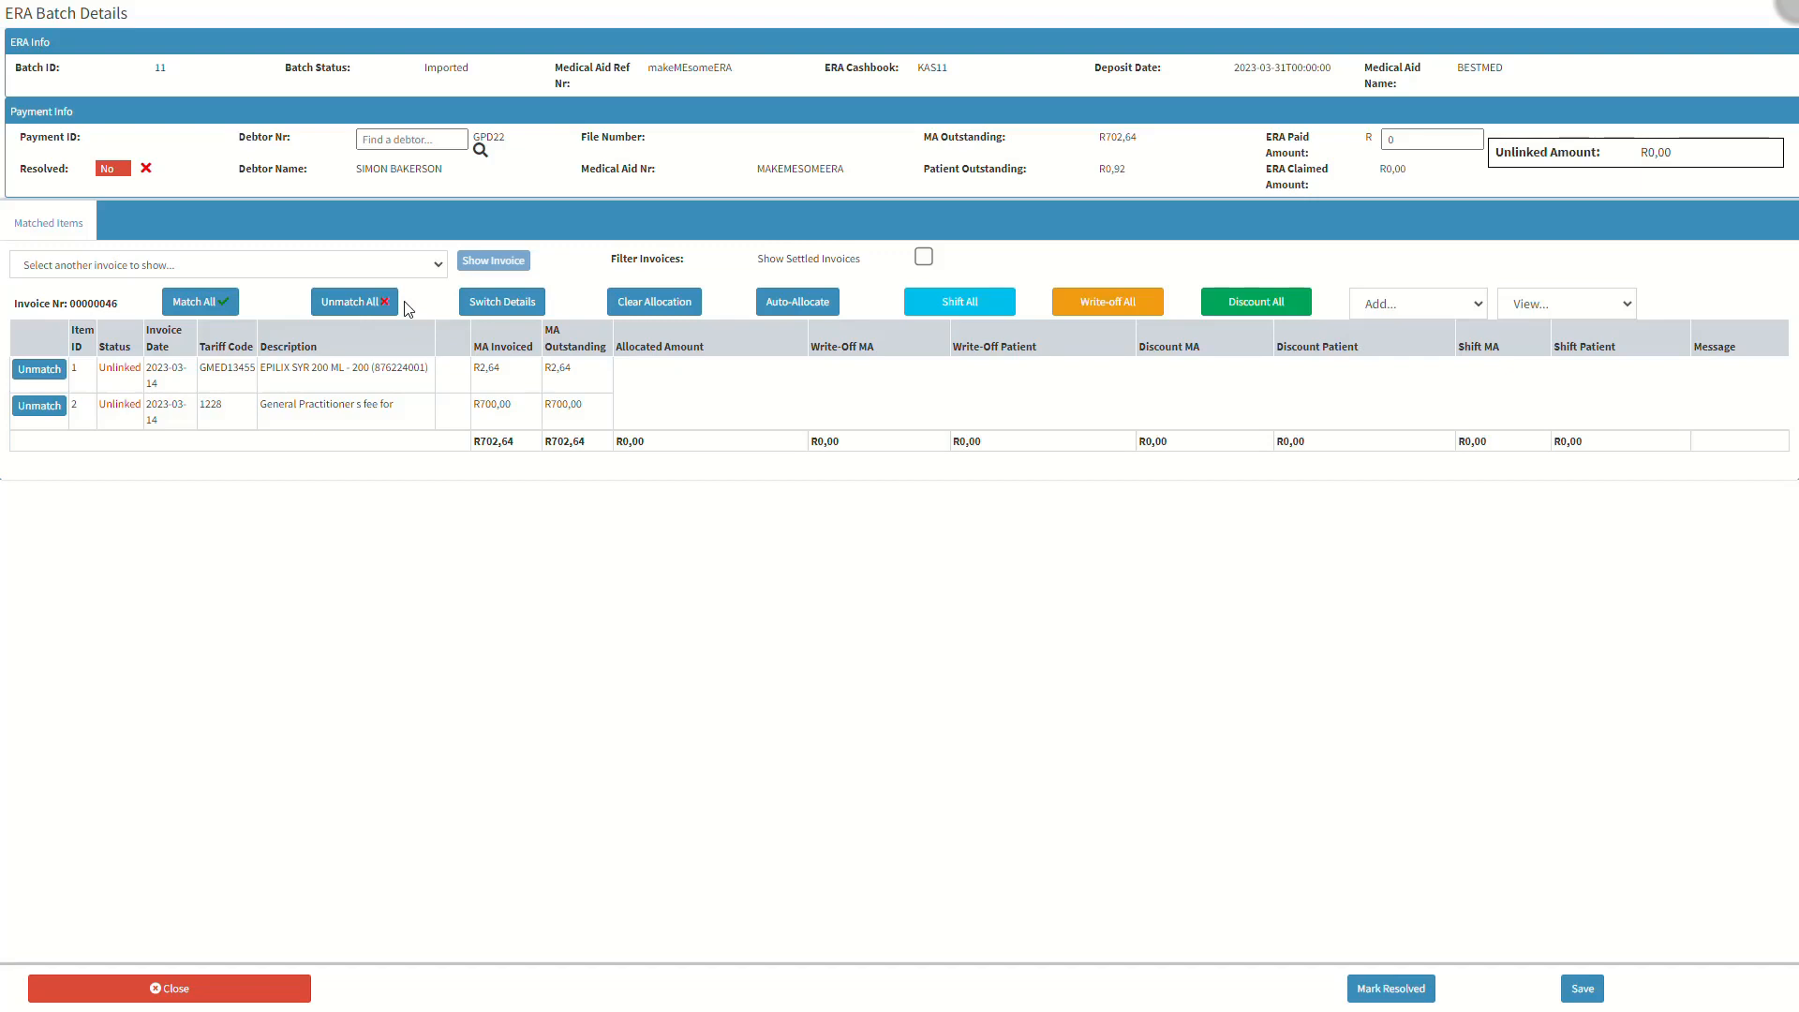
{"action": "left_click", "coordinate": [551, 302]}
{"action": "left_click", "coordinate": [704, 301]}
{"action": "left_click", "coordinate": [844, 303]}
{"action": "left_click", "coordinate": [1017, 302]}
{"action": "left_click", "coordinate": [1162, 310]}
{"action": "left_click", "coordinate": [1419, 306]}
{"action": "left_click", "coordinate": [1418, 305]}
- Match both line items of the shown invoice, the EPILIX syrup and the General Practitioner's fee, to the payment
{"action": "left_click", "coordinate": [54, 372]}
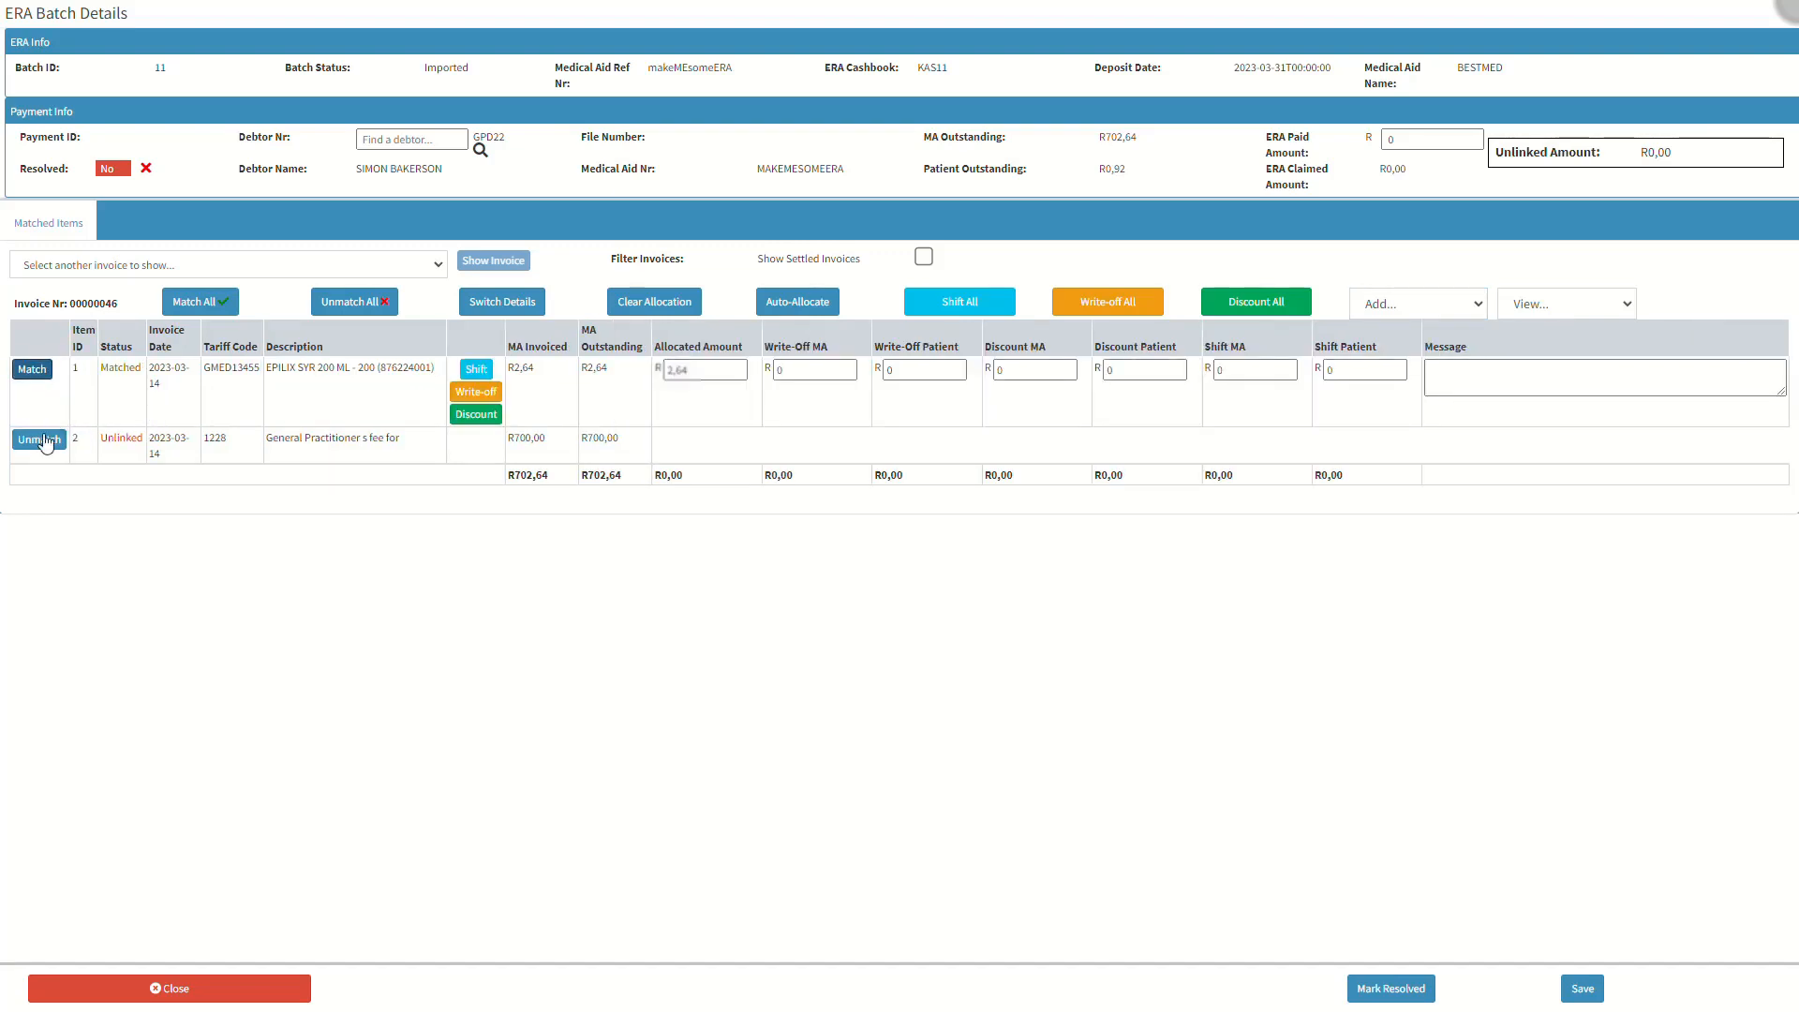
{"action": "left_click", "coordinate": [43, 441]}
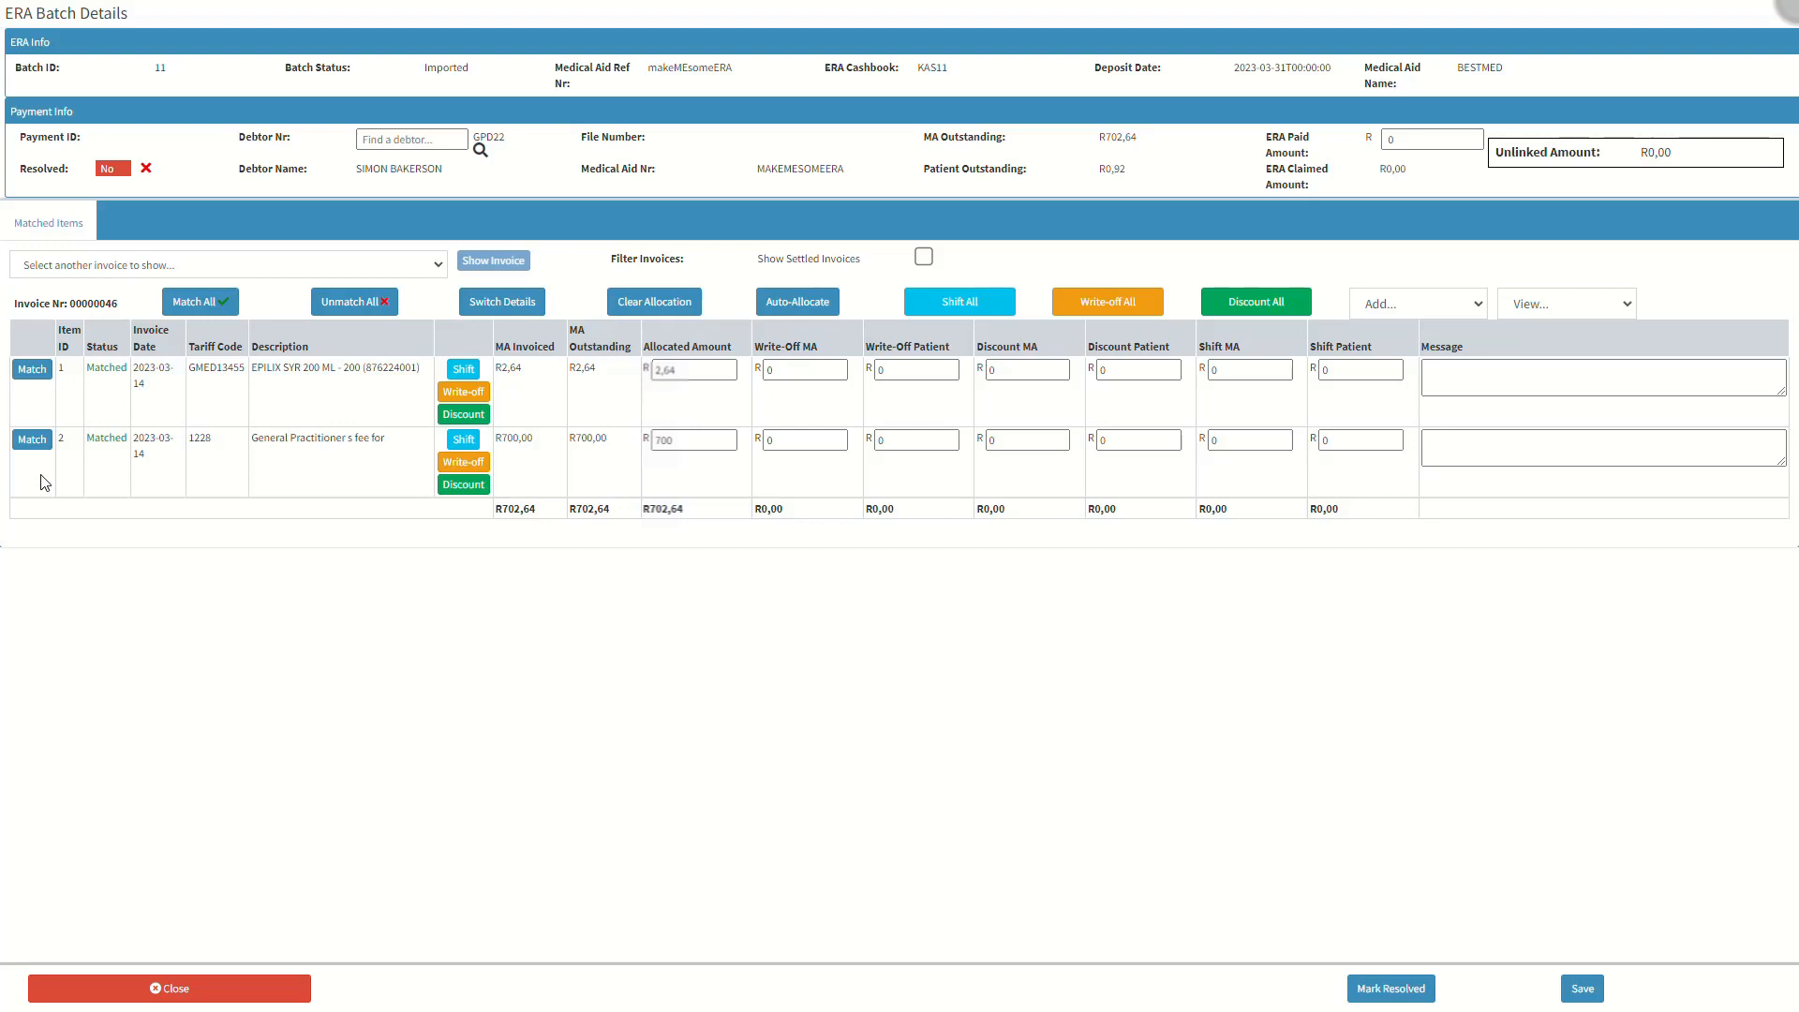
- Examine the matched items' columns, from item ID, status and tariff code through allocated, write-off, discount and shift amounts to the message
{"action": "left_click", "coordinate": [71, 347]}
{"action": "left_click", "coordinate": [122, 350]}
{"action": "left_click", "coordinate": [165, 348]}
{"action": "left_click", "coordinate": [245, 348]}
{"action": "left_click", "coordinate": [315, 348]}
{"action": "left_click", "coordinate": [561, 347]}
{"action": "left_click", "coordinate": [636, 350]}
{"action": "left_click", "coordinate": [736, 353]}
{"action": "left_click", "coordinate": [828, 346]}
{"action": "left_click", "coordinate": [957, 348]}
{"action": "left_click", "coordinate": [1045, 353]}
{"action": "left_click", "coordinate": [1174, 347]}
{"action": "left_click", "coordinate": [1374, 342]}
{"action": "left_click", "coordinate": [1477, 346]}
- Mark the debtor payment as resolved and save it to the ERA batch
{"action": "left_click", "coordinate": [233, 991]}
{"action": "left_click", "coordinate": [1400, 991]}
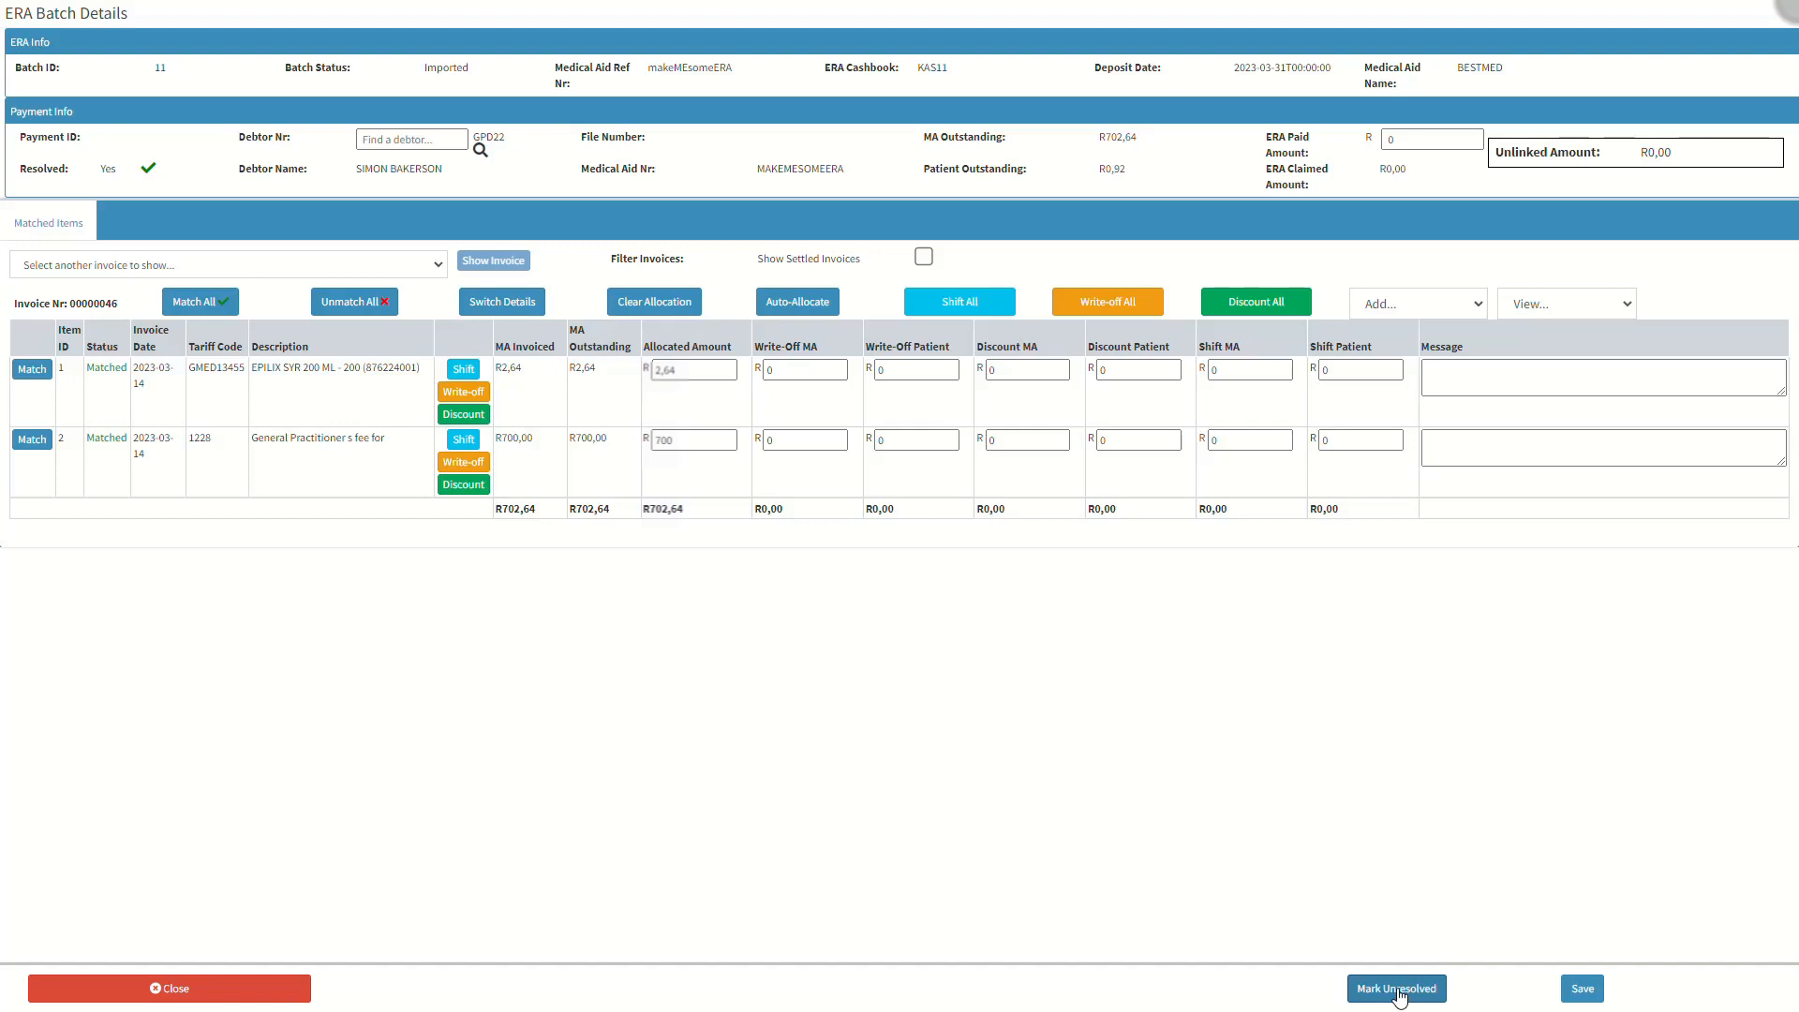
{"action": "left_click", "coordinate": [1582, 991]}
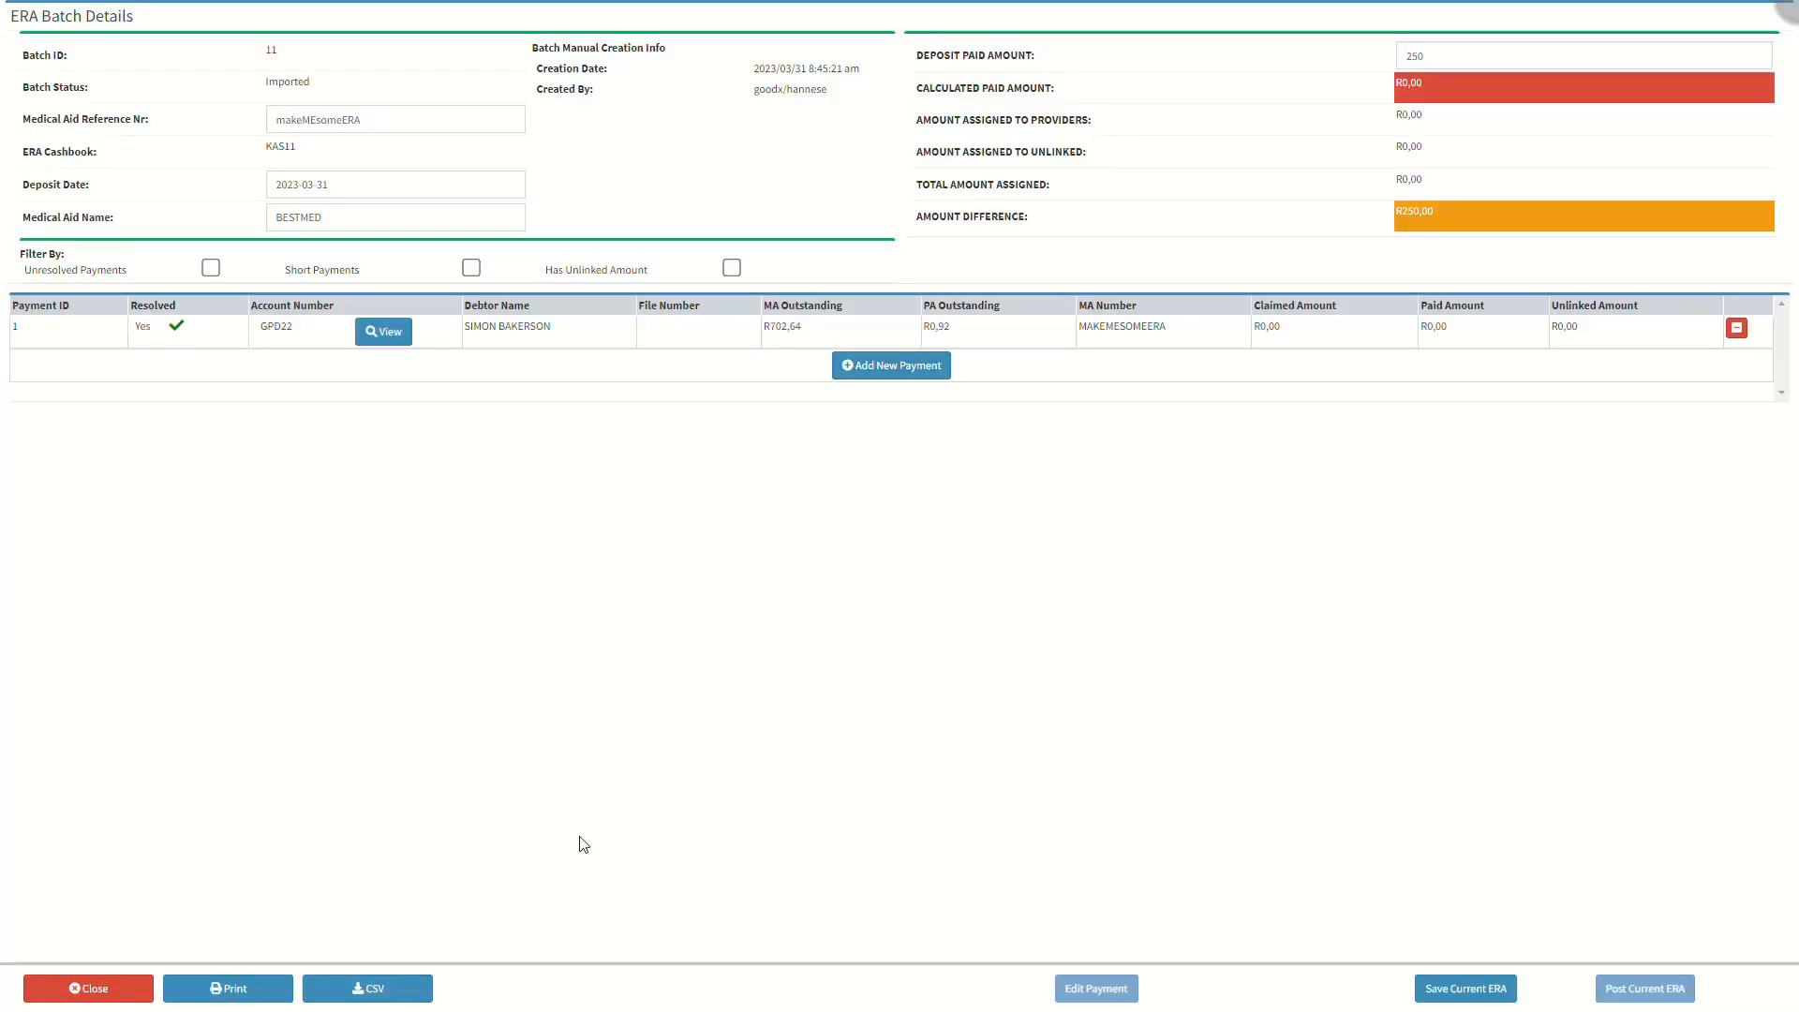
- Generate the printable PDF of the current ERA and open the downloaded file for printing
{"action": "left_click", "coordinate": [122, 991]}
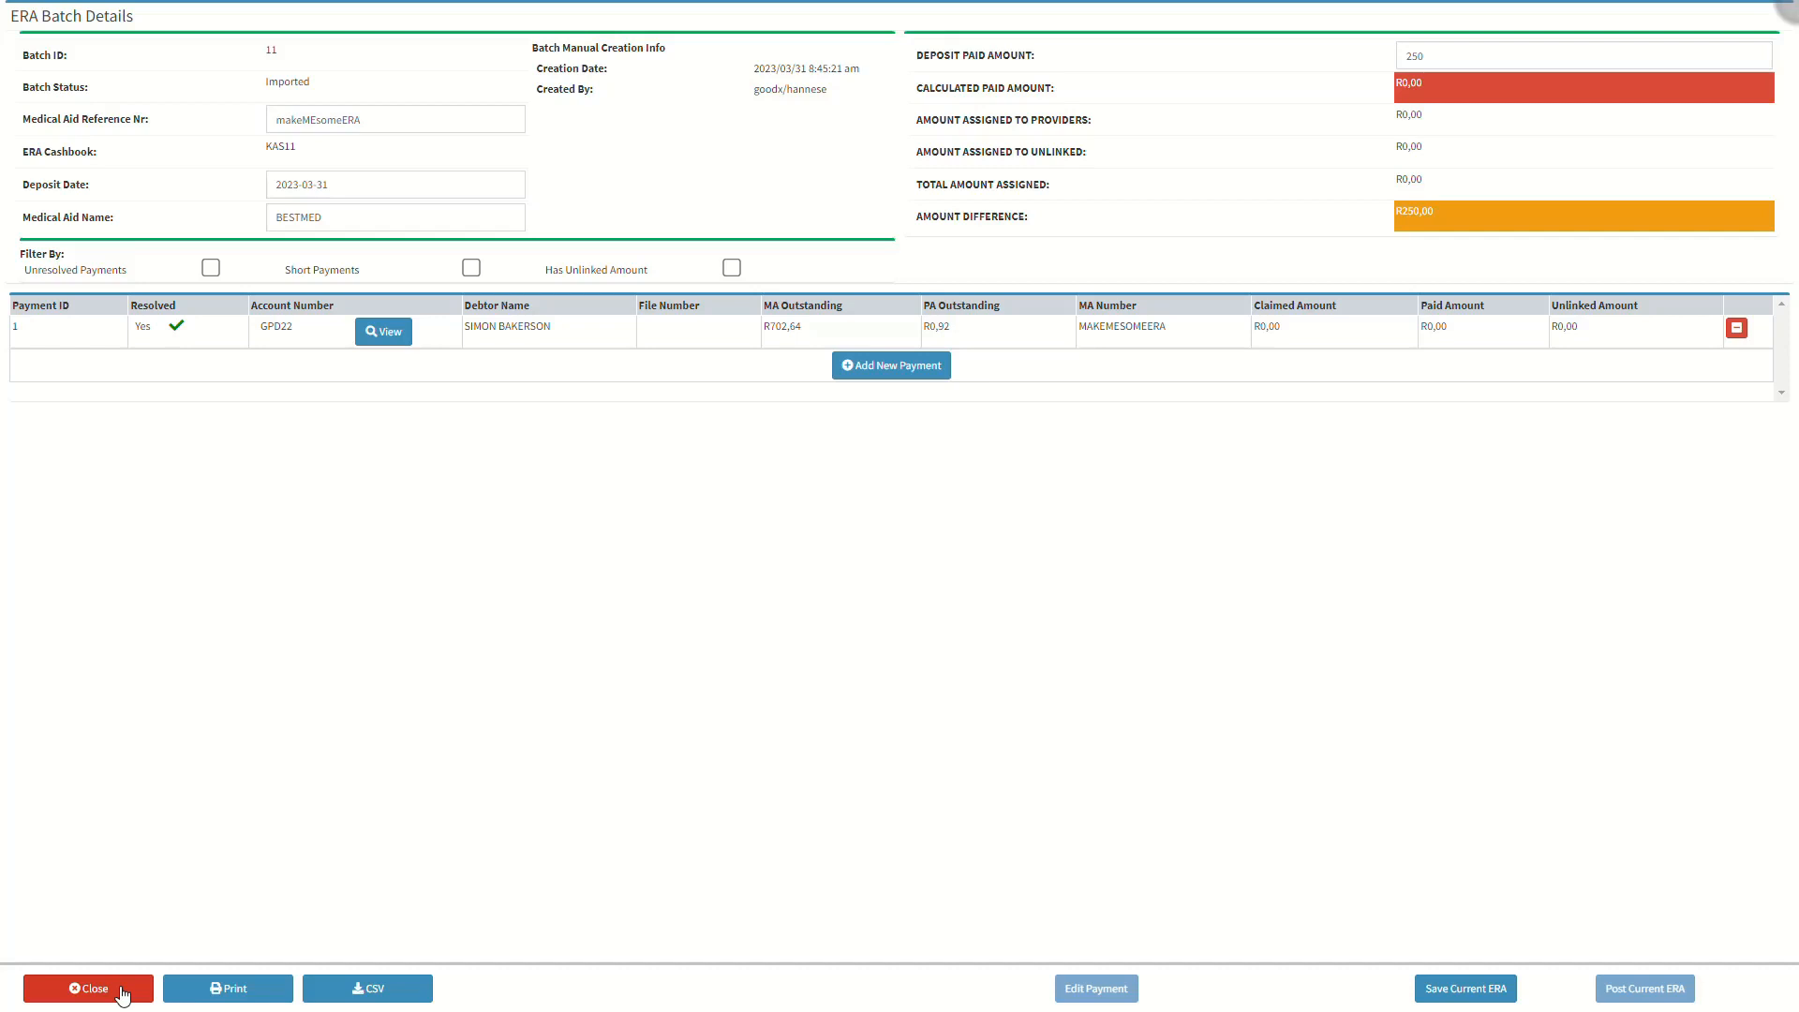
{"action": "left_click", "coordinate": [261, 992]}
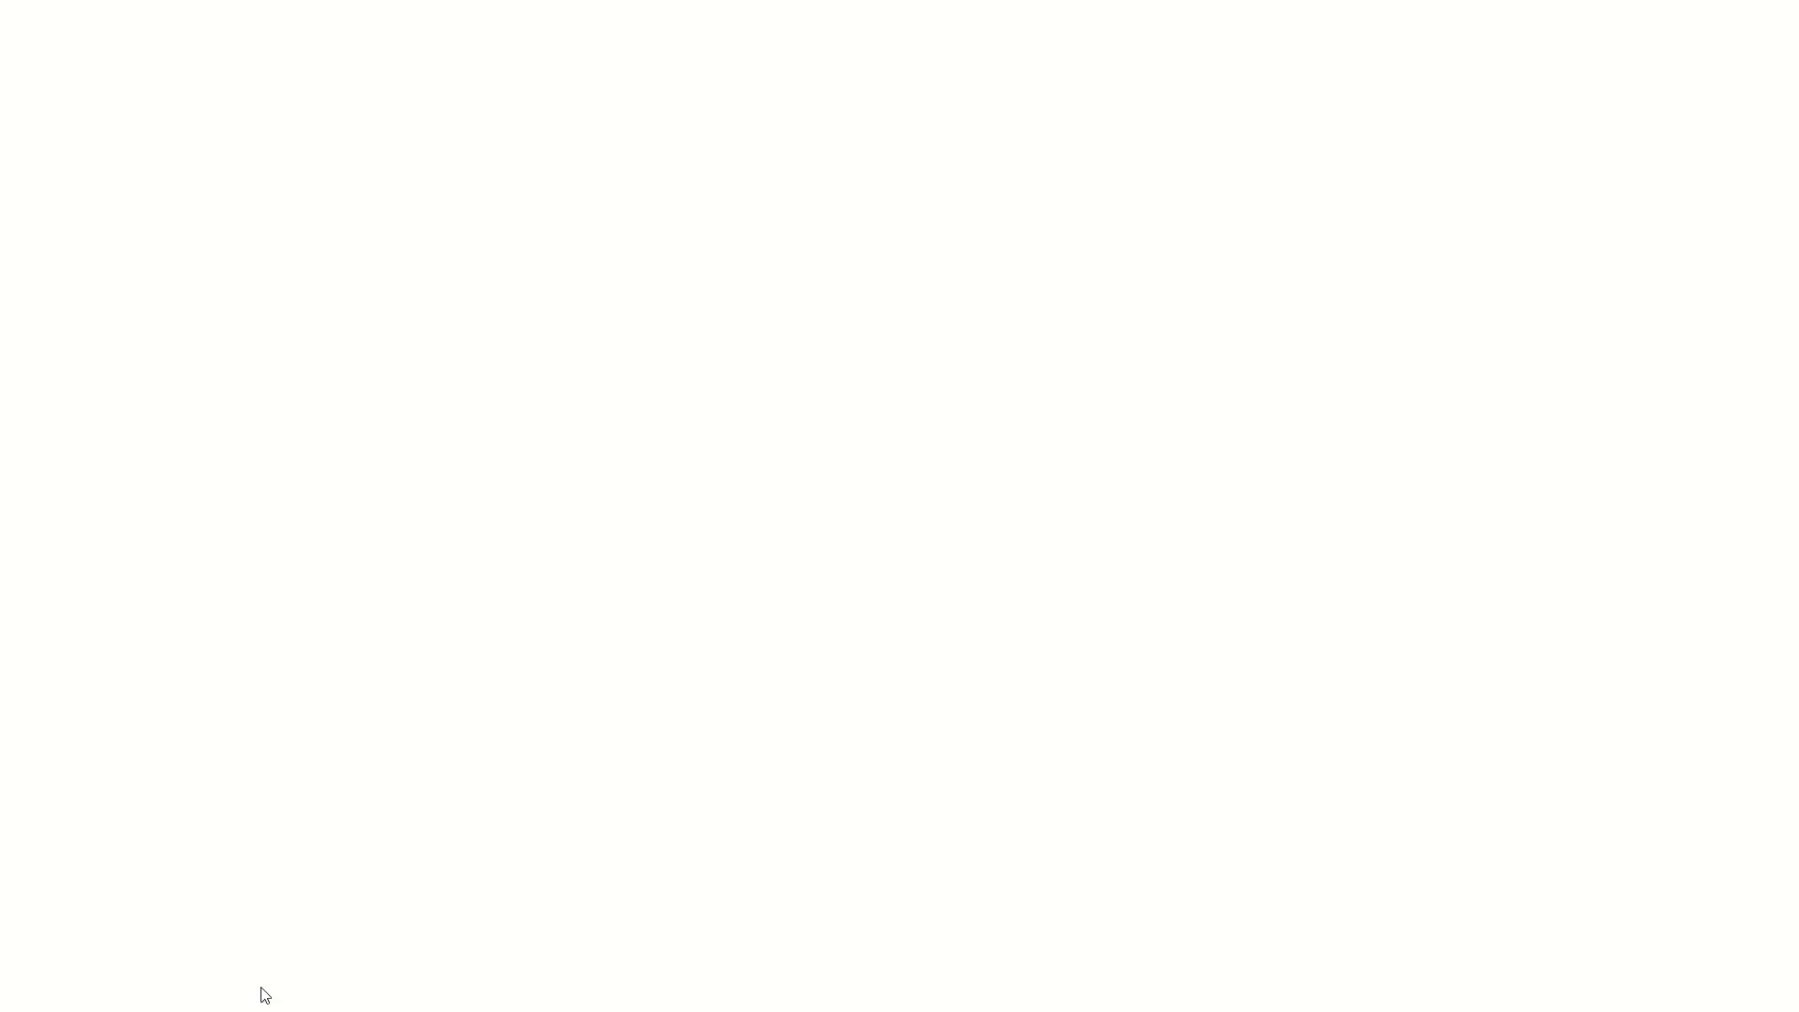
{"action": "left_click", "coordinate": [264, 995]}
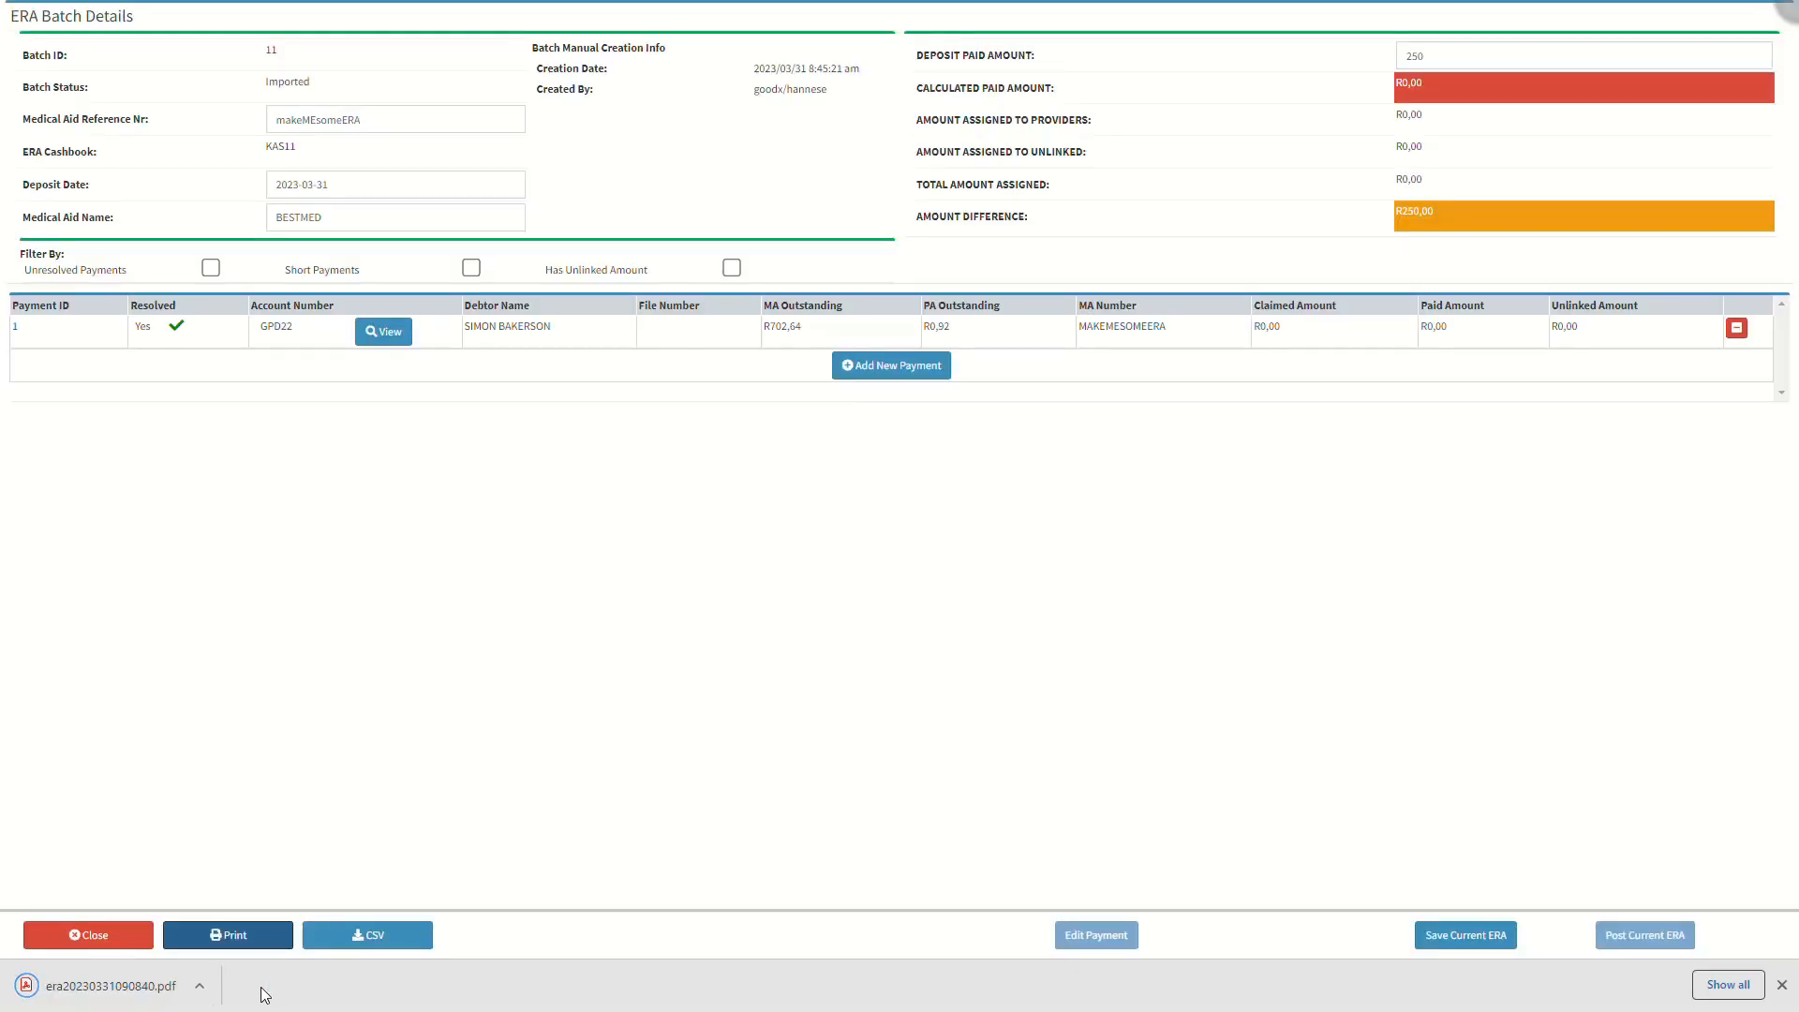
{"action": "left_click", "coordinate": [142, 996]}
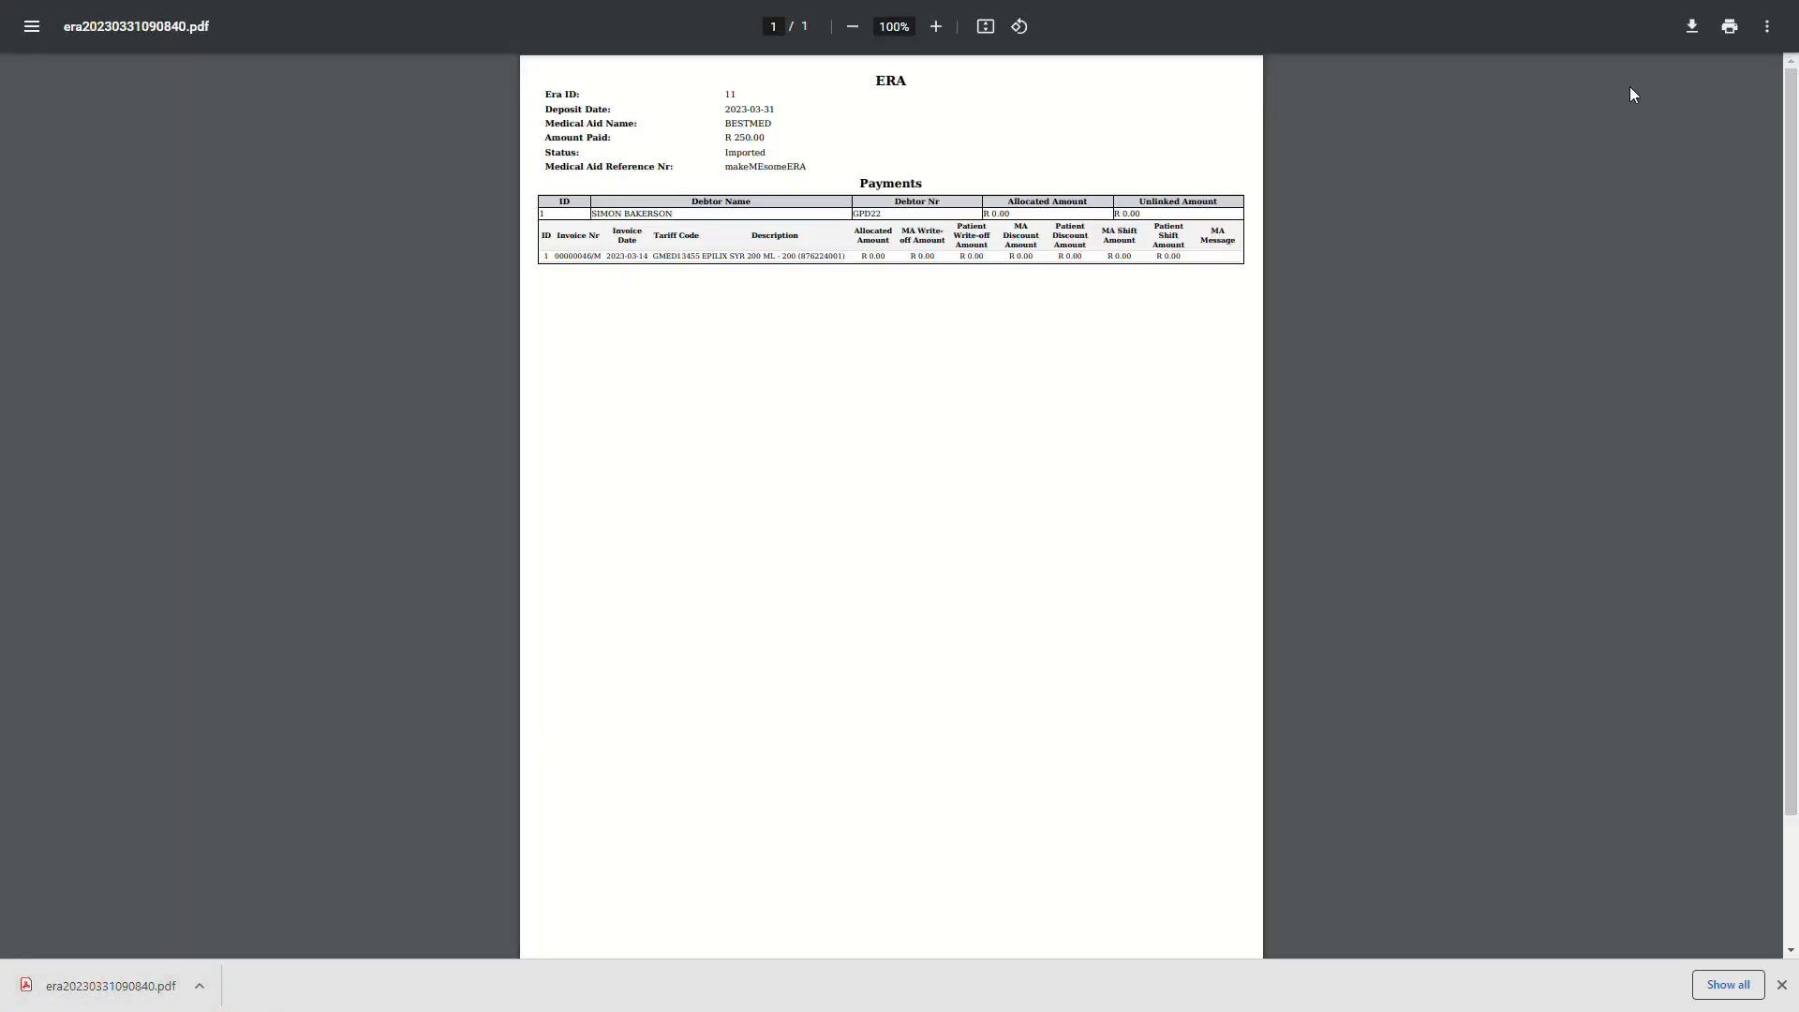
{"action": "left_click", "coordinate": [1729, 31]}
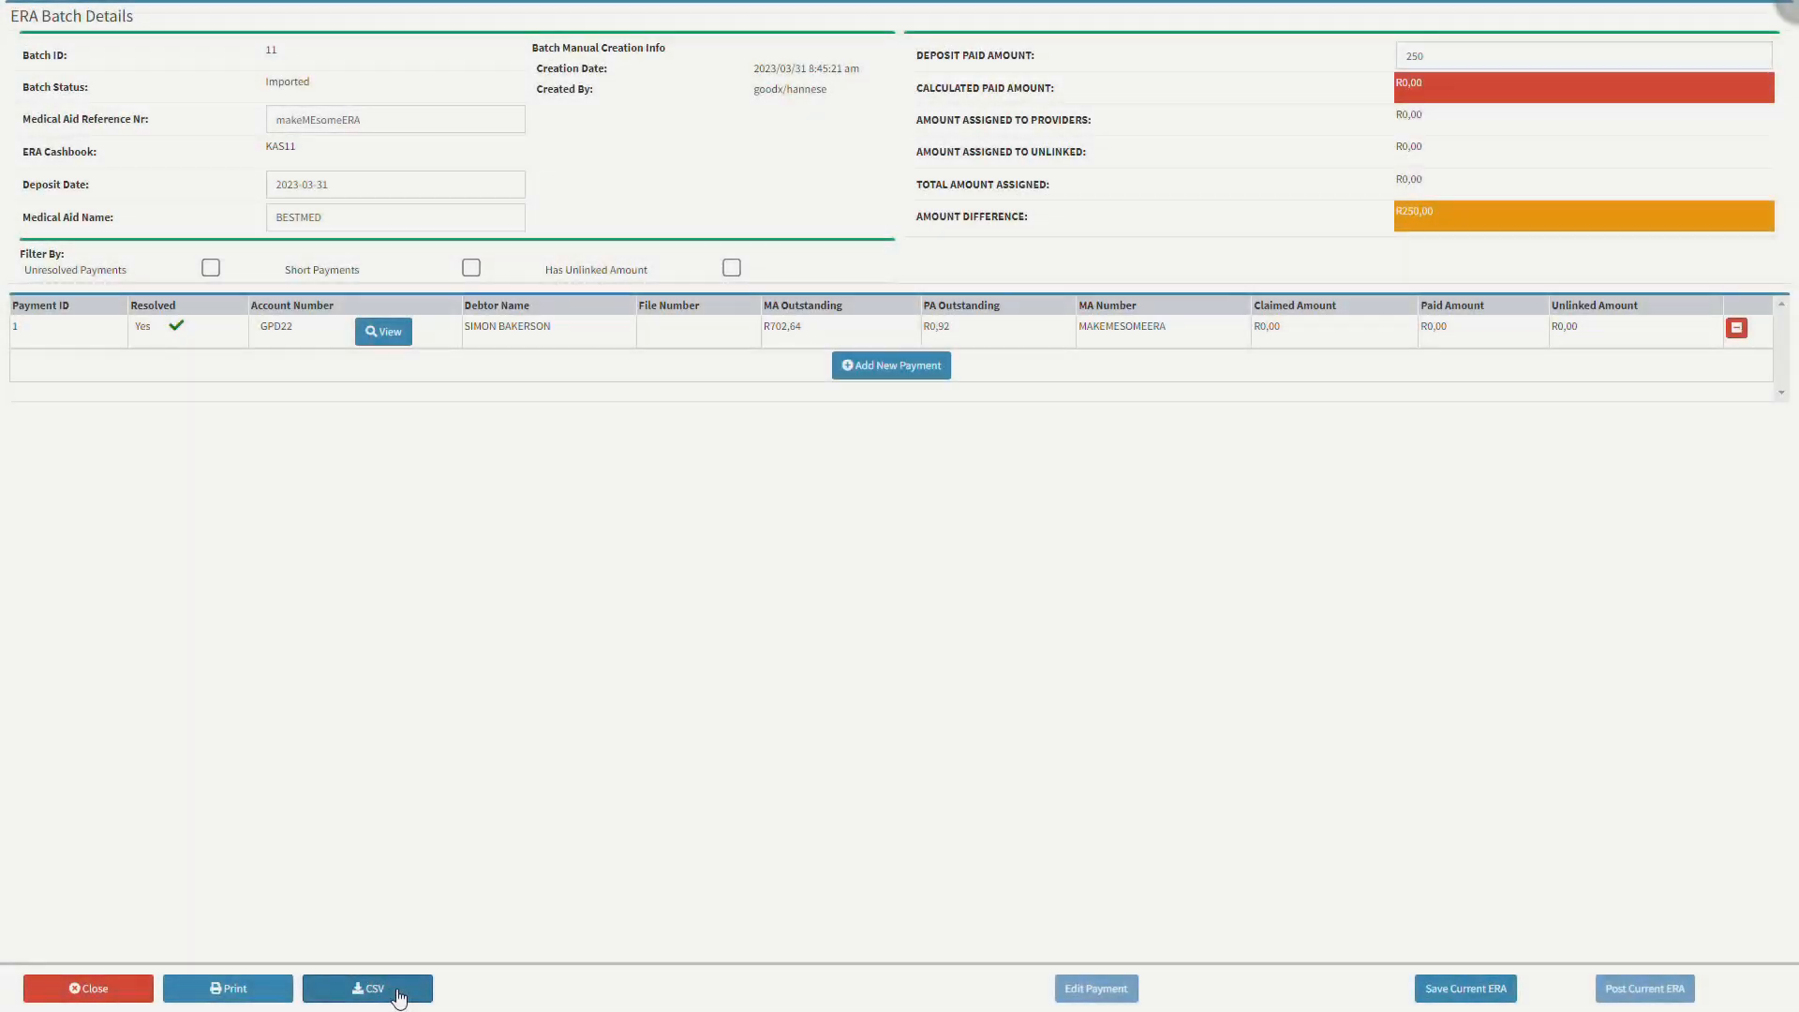
- Export the current ERA as a CSV file and open the download
{"action": "left_click", "coordinate": [398, 996]}
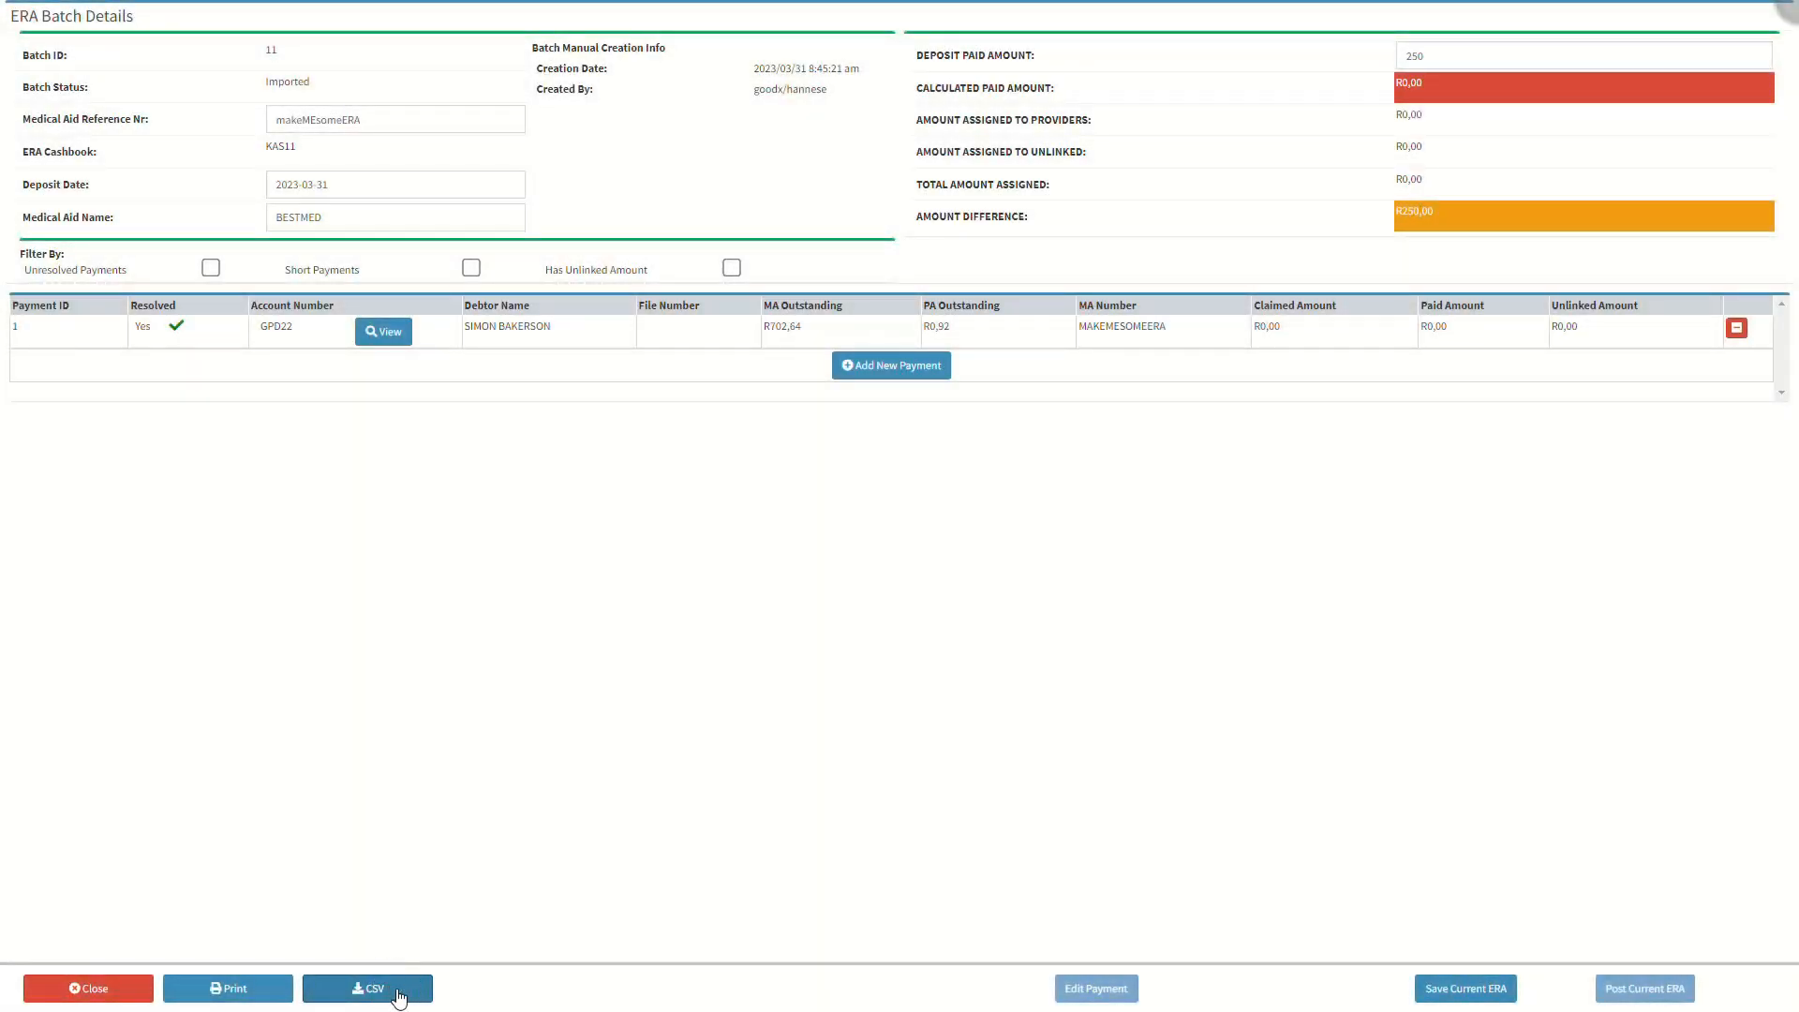
{"action": "left_click", "coordinate": [398, 989]}
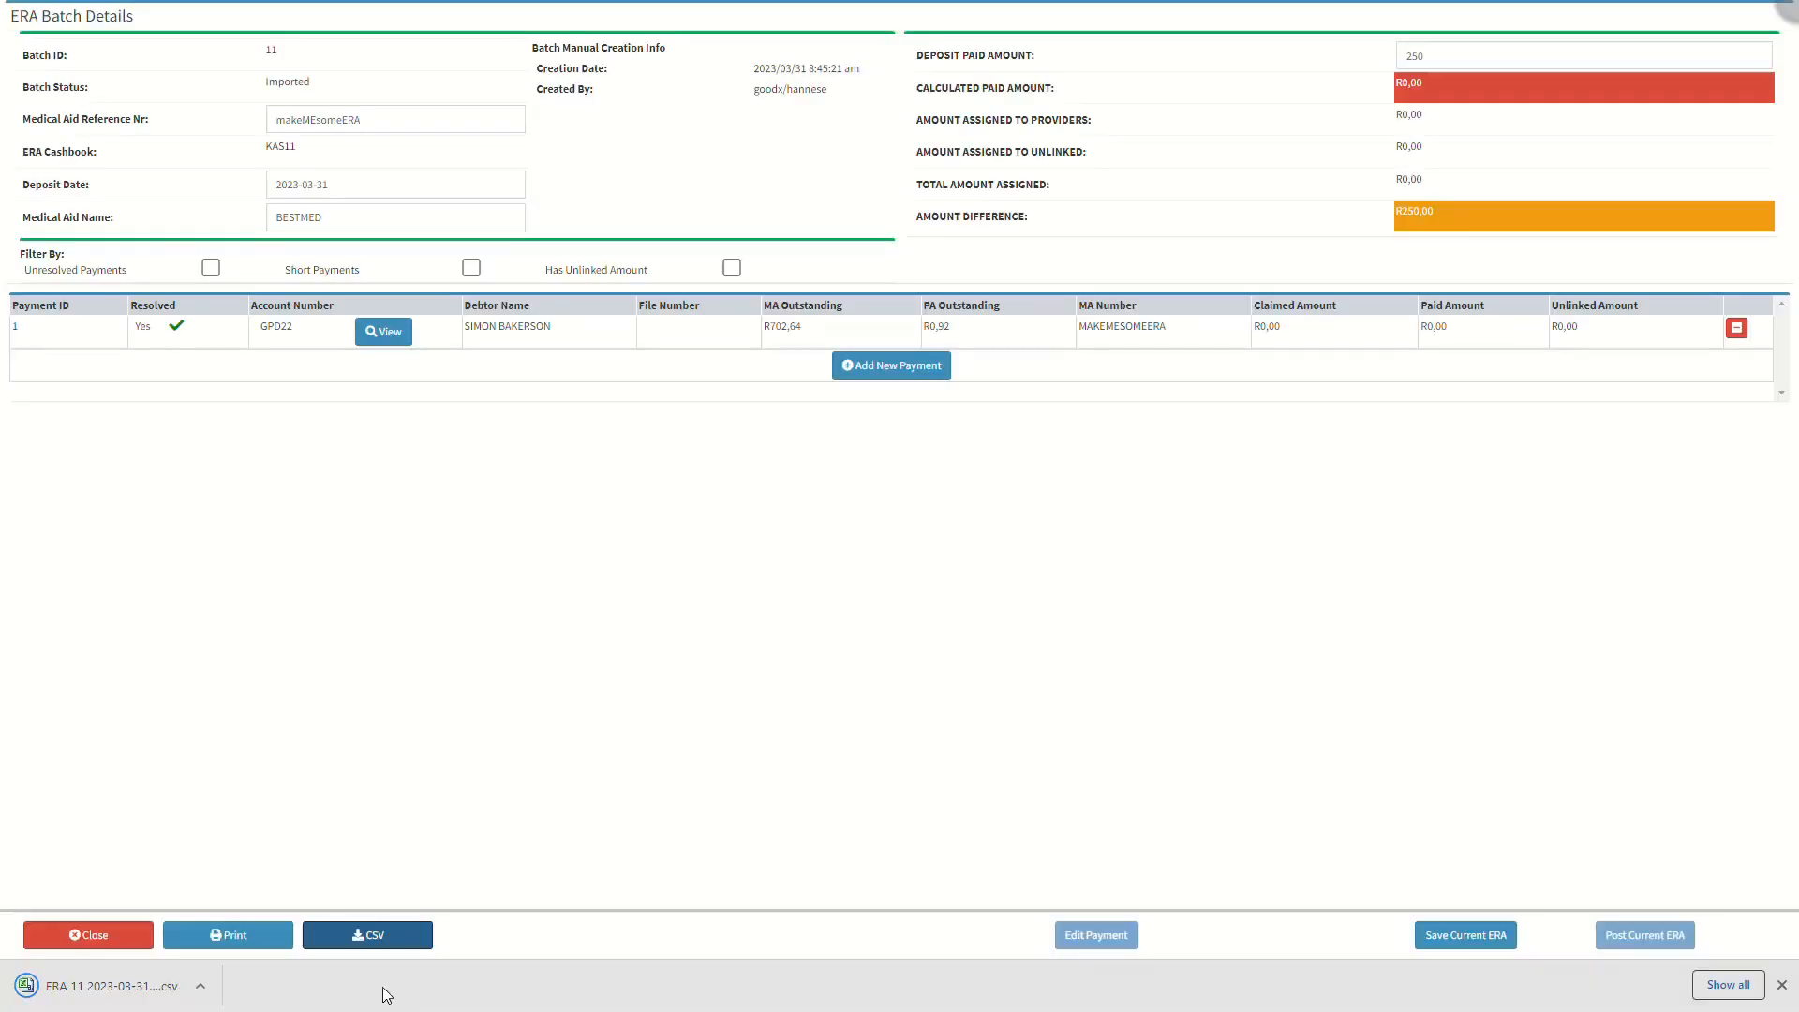
{"action": "left_click", "coordinate": [144, 991]}
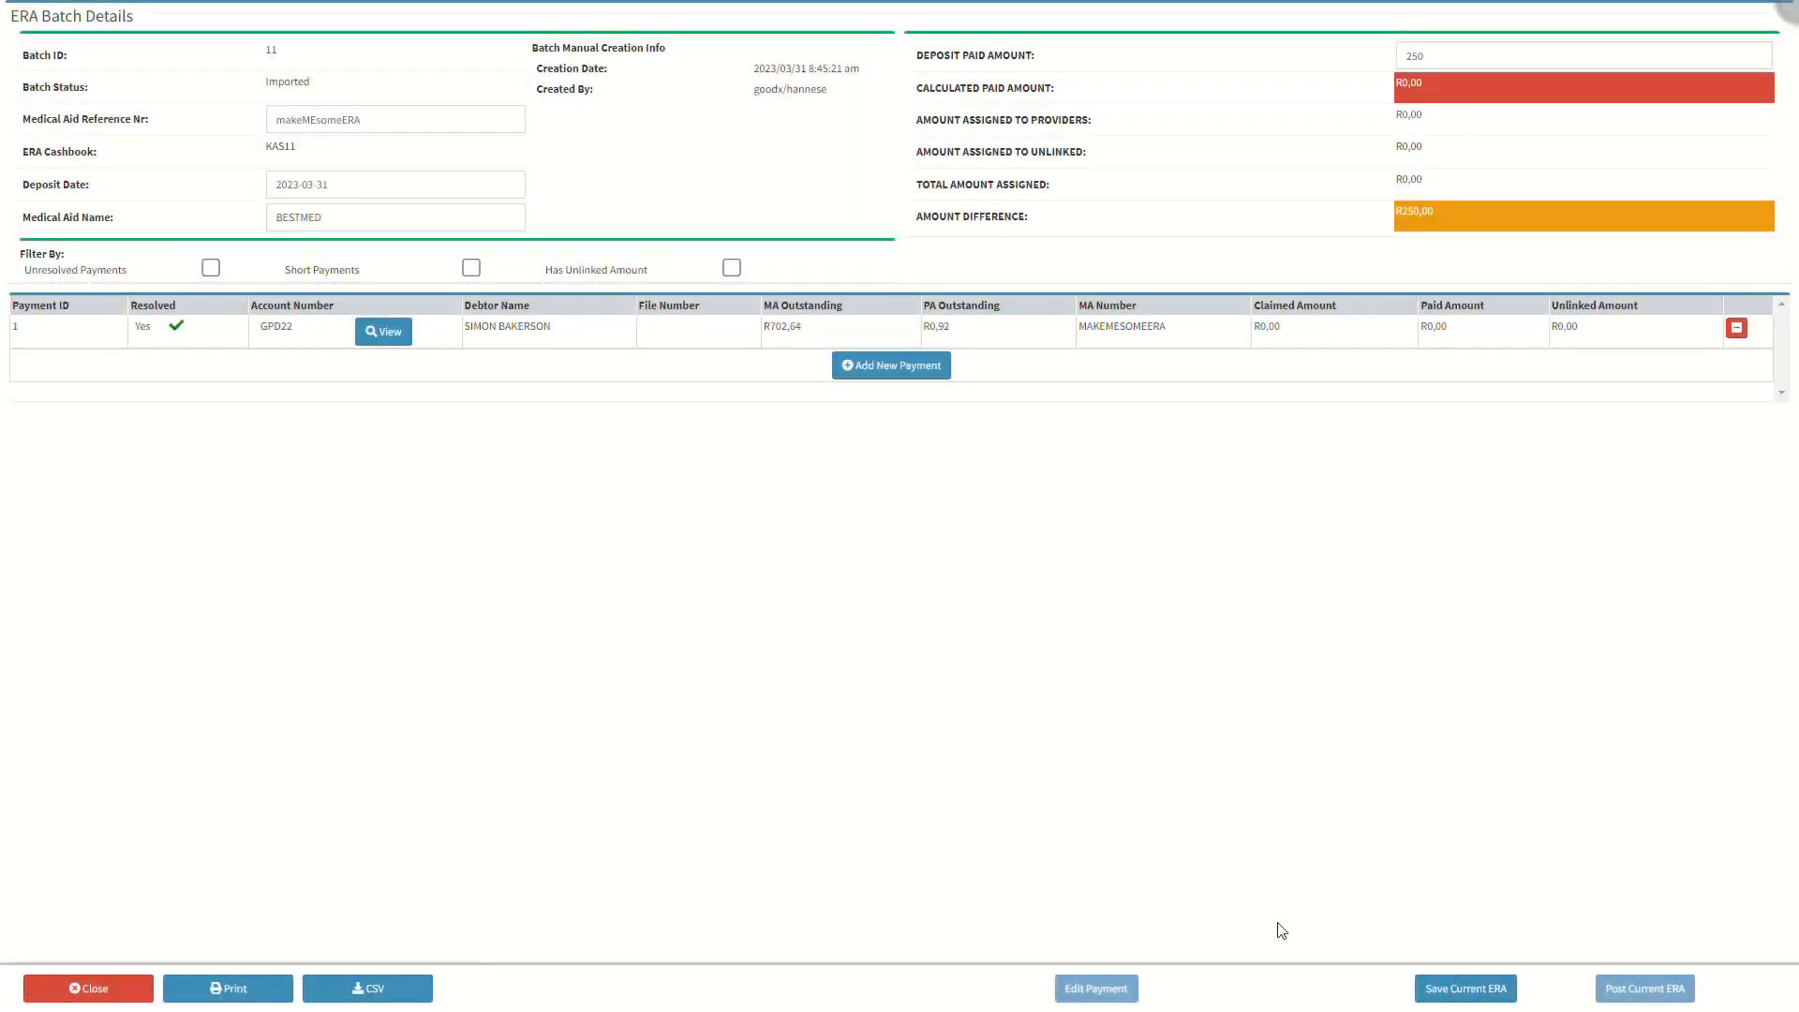
- Save the current BESTMED ERA and post it
{"action": "left_click", "coordinate": [1461, 990]}
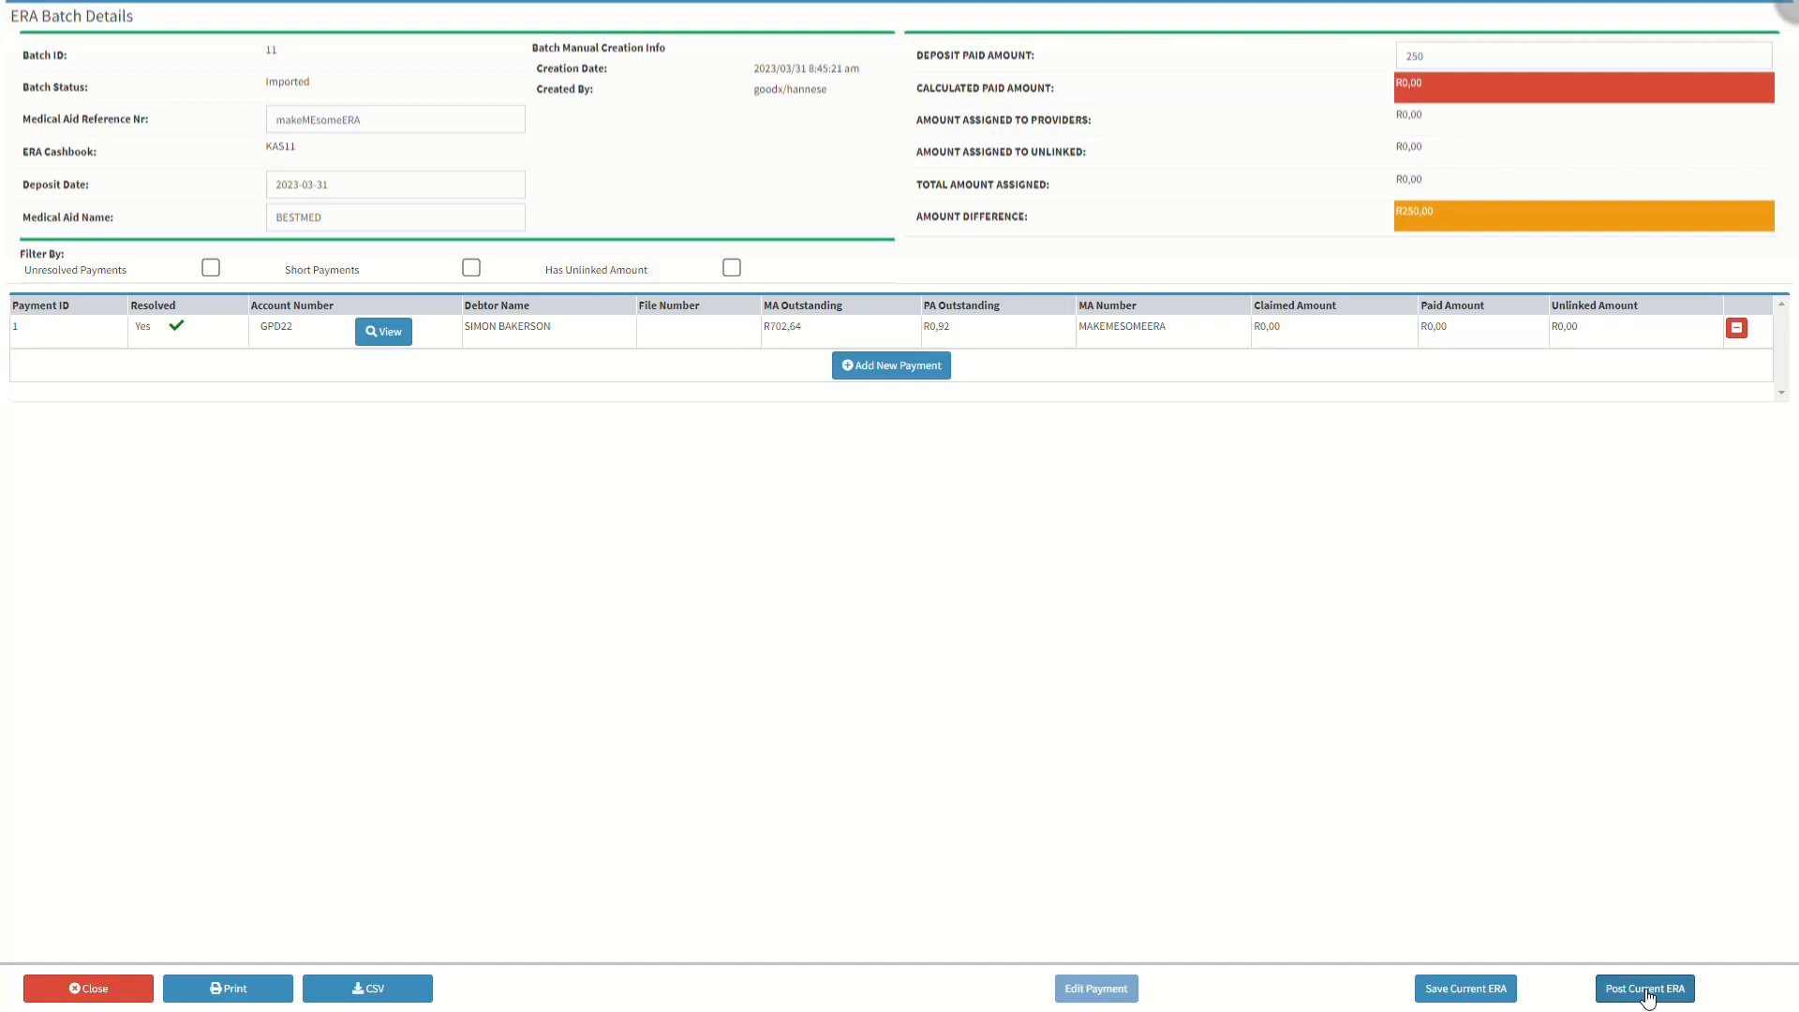
{"action": "left_click", "coordinate": [1646, 996]}
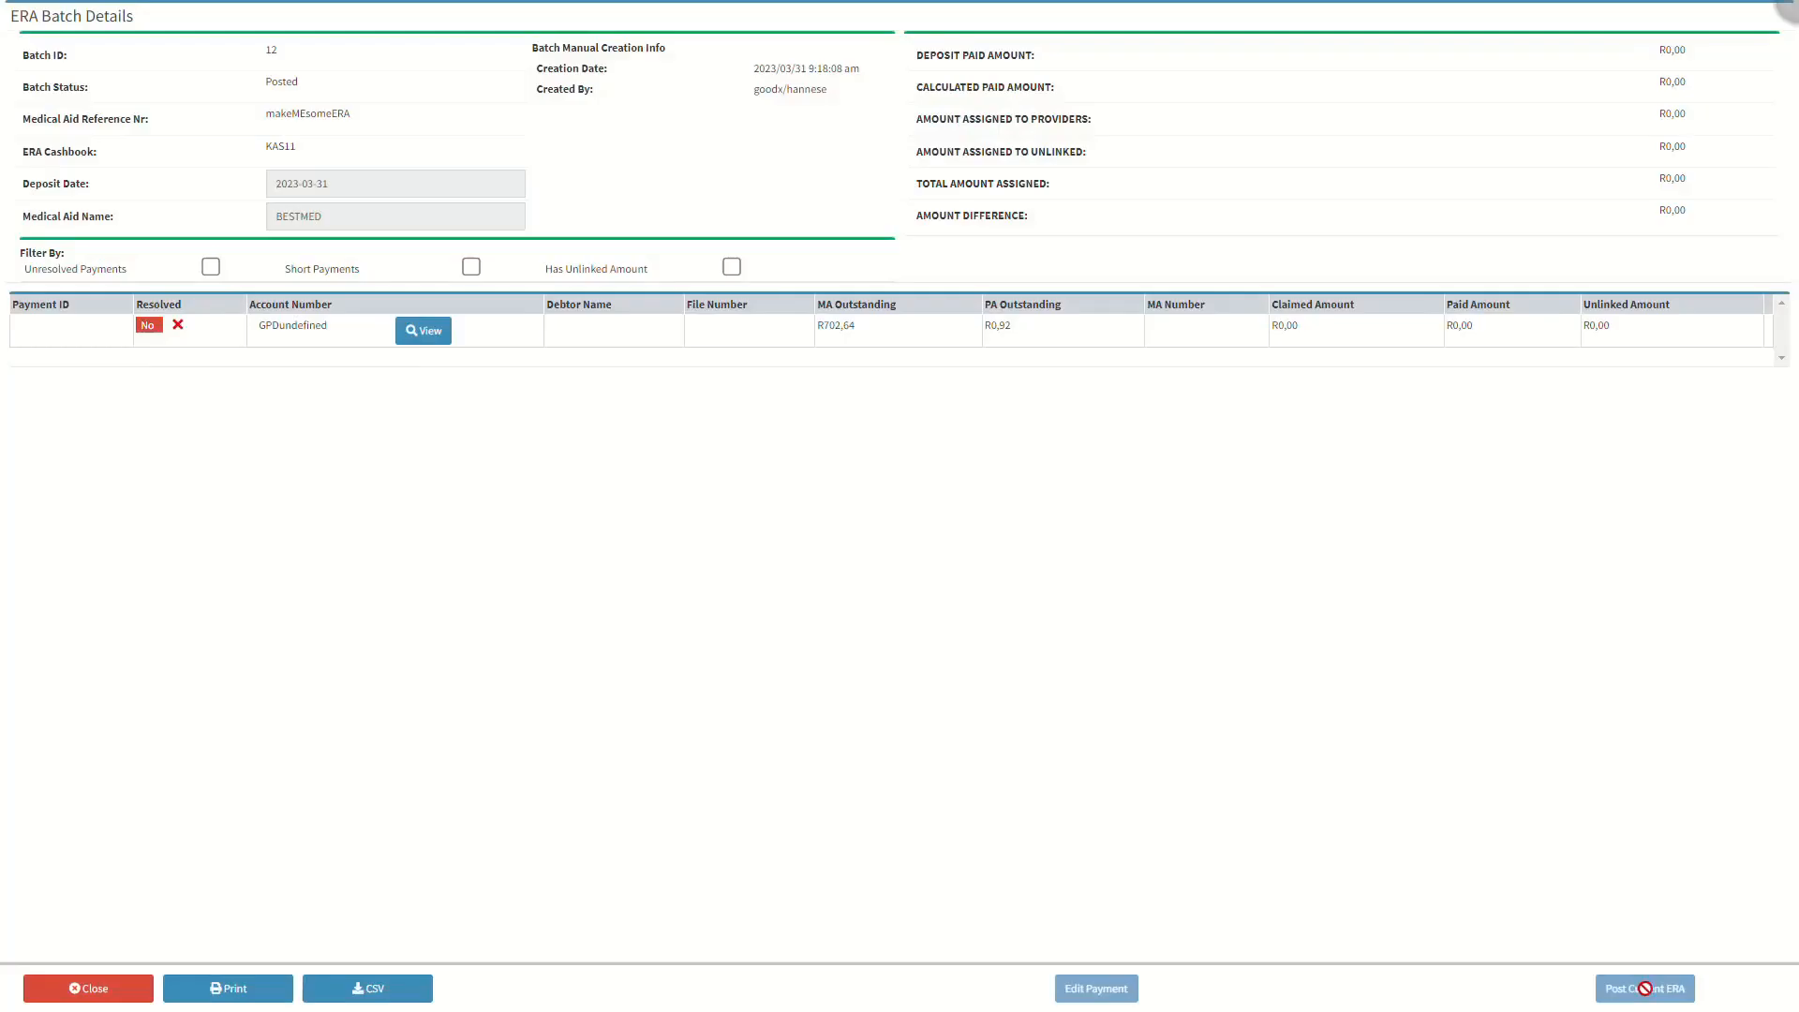